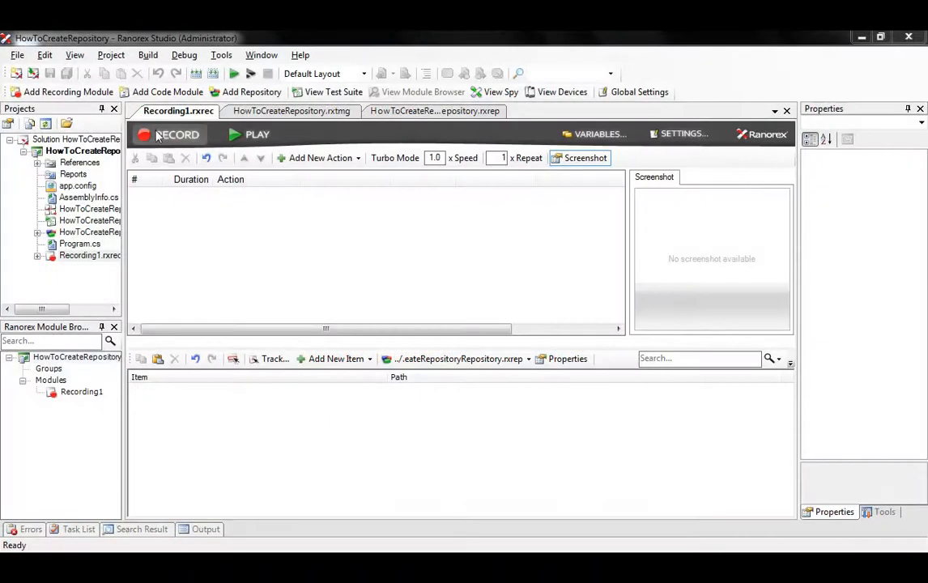
# Start a Global Recording and unlock NewDatabase.kdbx in KeePass with the master password
pyautogui.click(166, 136)
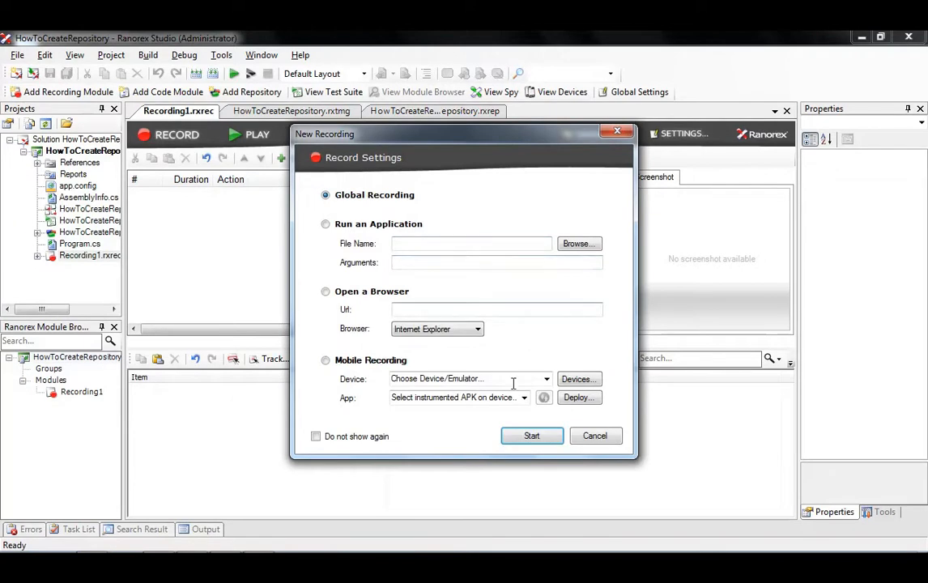
pyautogui.click(533, 437)
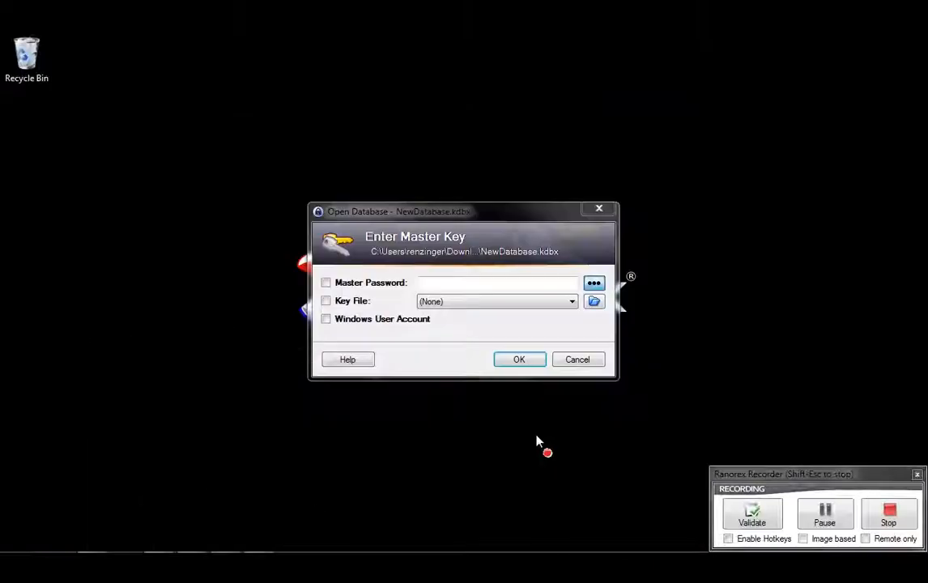
pyautogui.click(435, 284)
pyautogui.write('12')
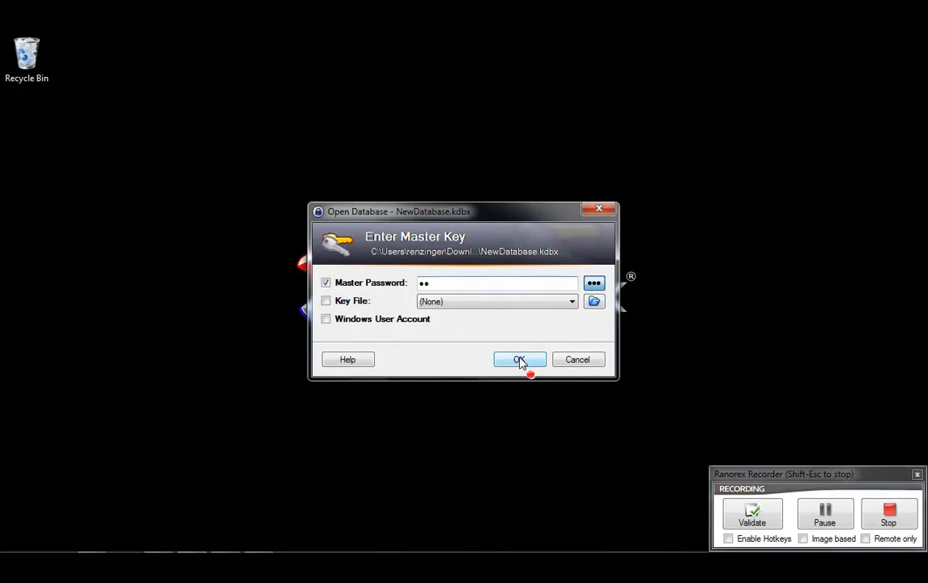
pyautogui.click(519, 361)
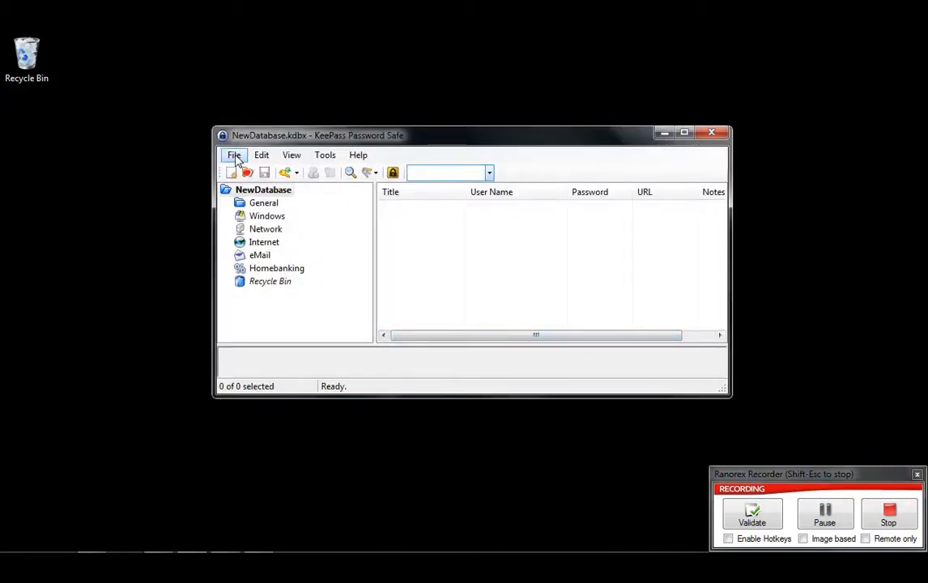
# Exit KeePass through File > Exit, then stop the recorder
pyautogui.click(233, 155)
pyautogui.click(294, 401)
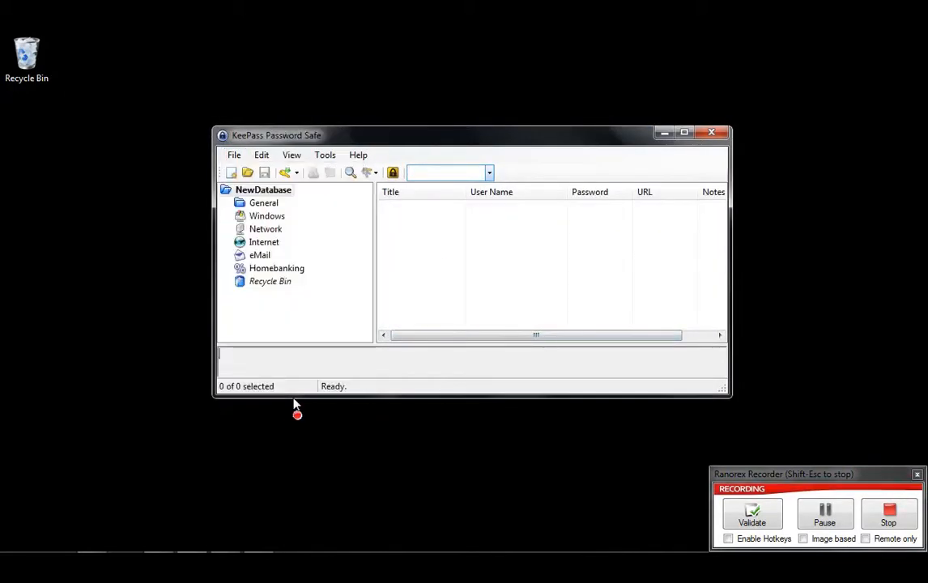
pyautogui.click(889, 517)
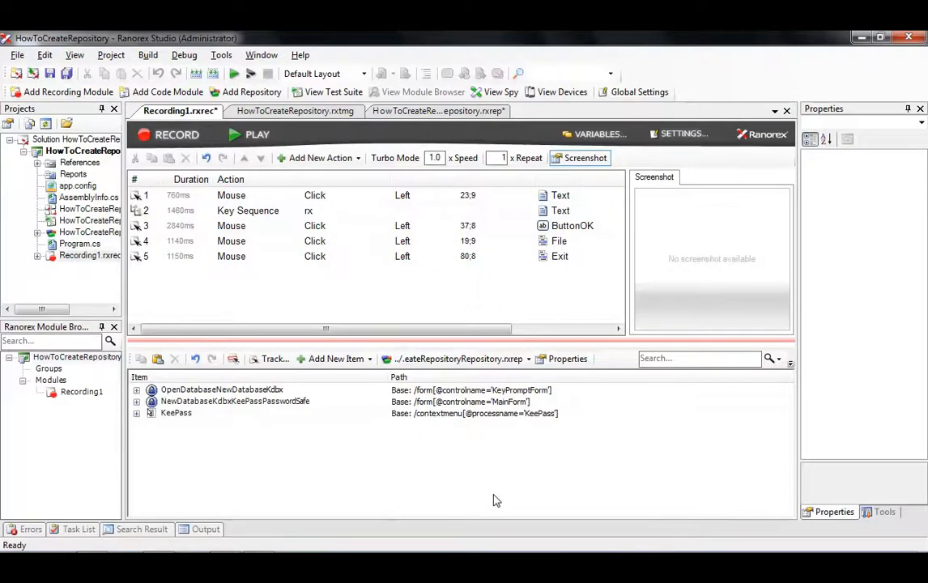
# Inspect the password click, key sequence, ButtonOK, File and Exit actions, then replay Recording1
pyautogui.click(152, 197)
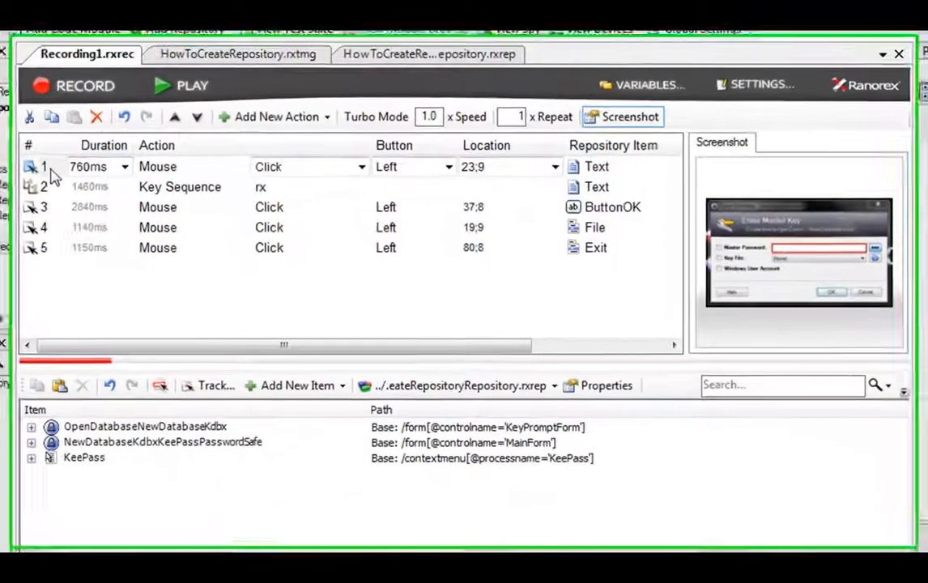
pyautogui.click(150, 196)
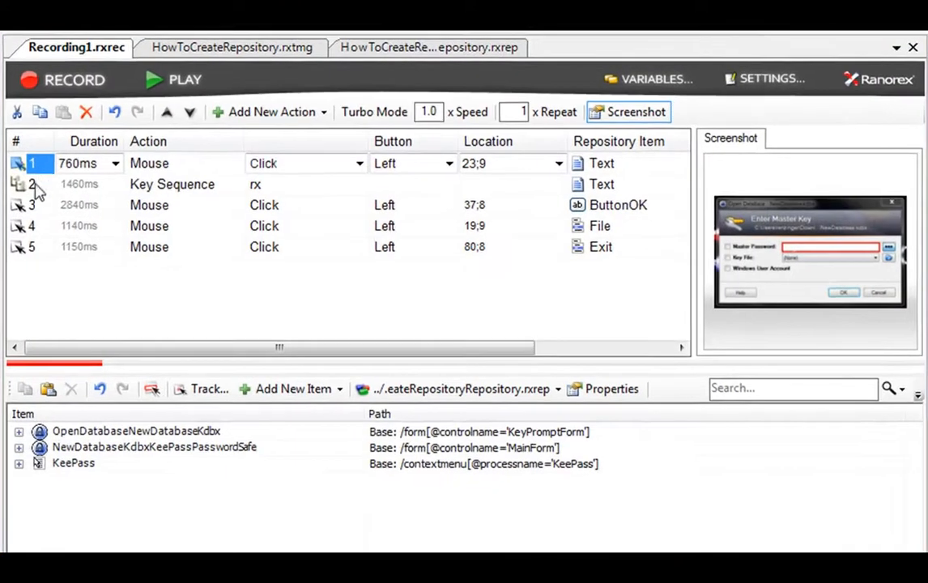
pyautogui.click(32, 185)
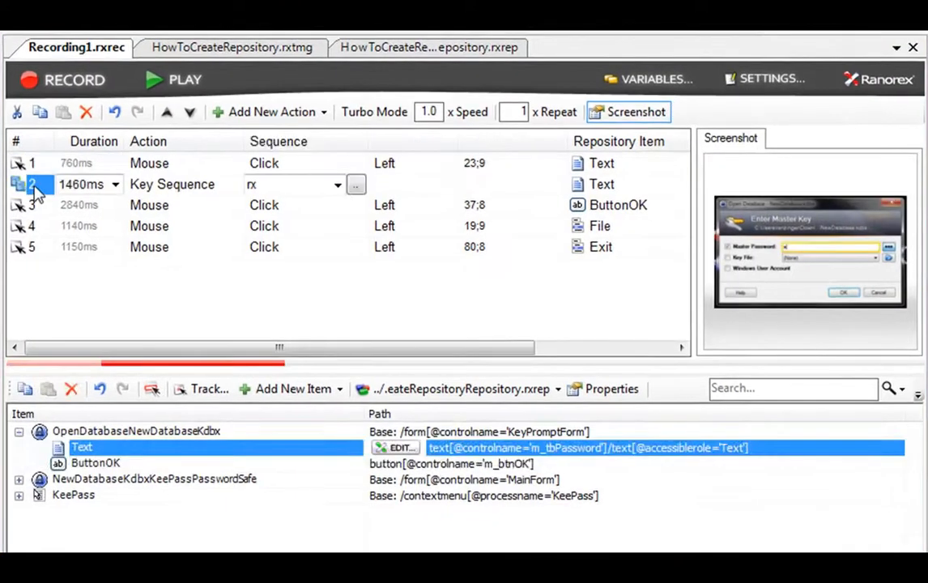
pyautogui.click(33, 203)
pyautogui.click(33, 227)
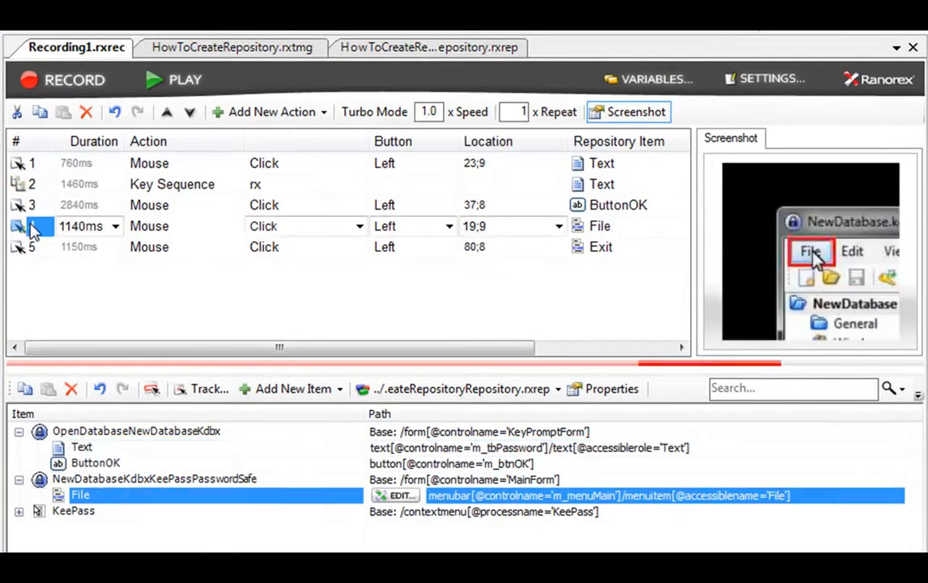
pyautogui.click(30, 249)
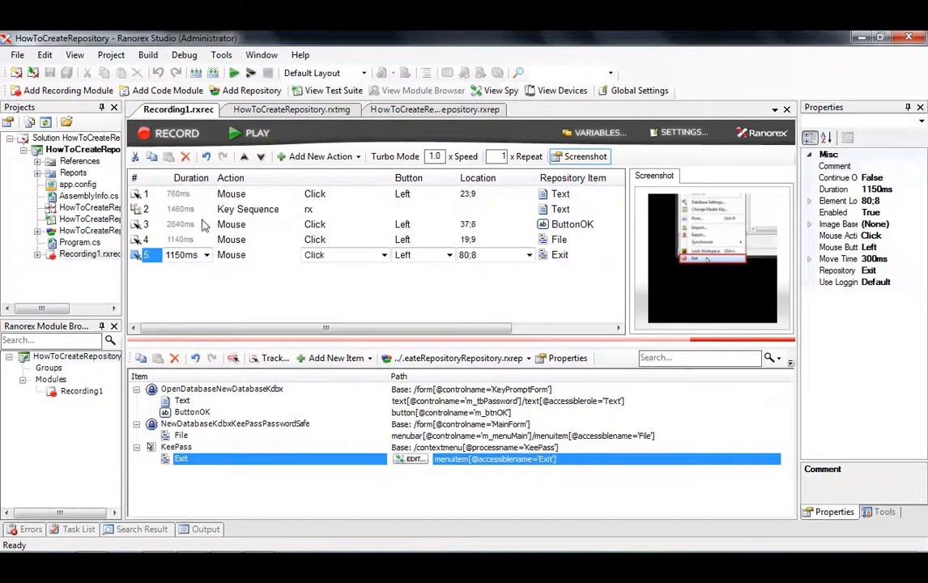
pyautogui.click(249, 136)
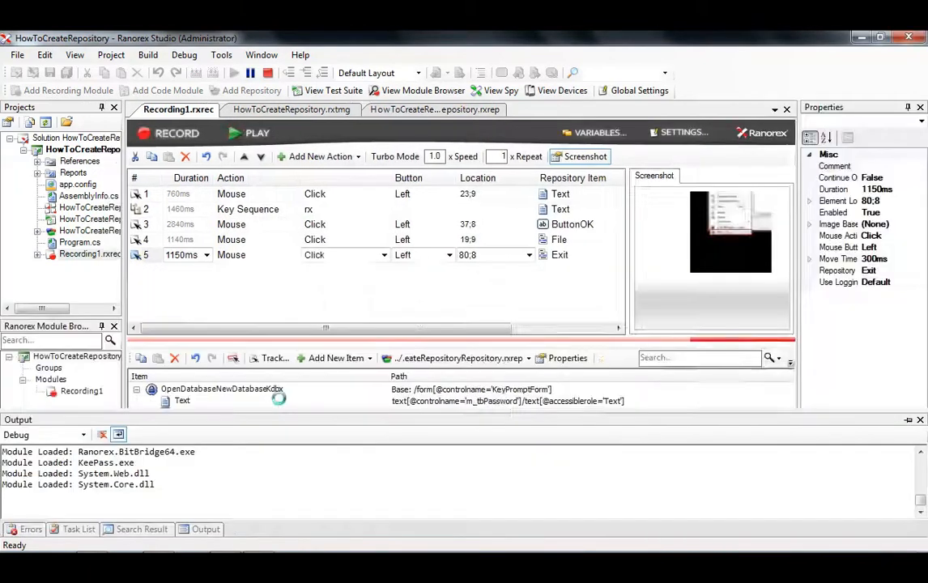
# Return to Recording1 and select the OpenDatabaseNewDatabaseKdbx, Text and ButtonOK repository items
pyautogui.click(152, 107)
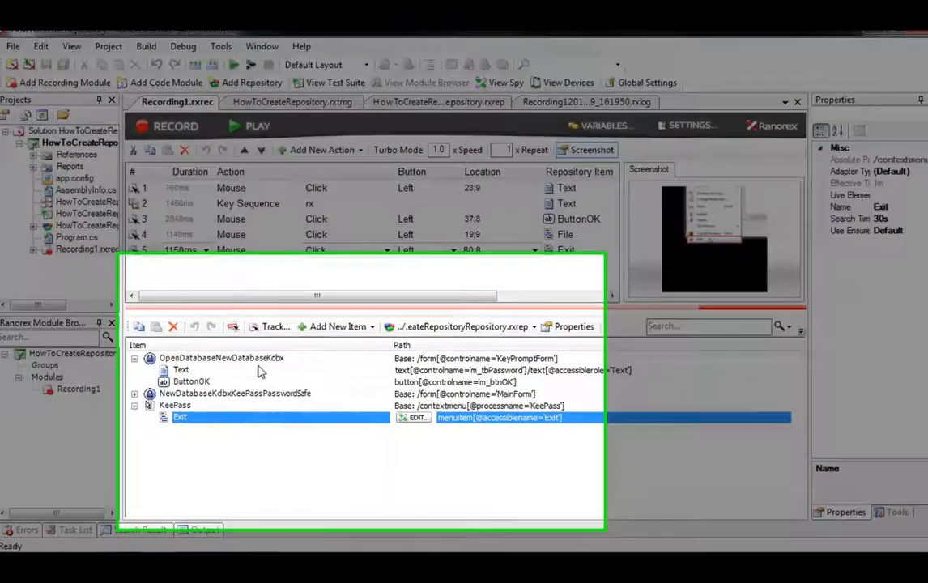
pyautogui.click(238, 361)
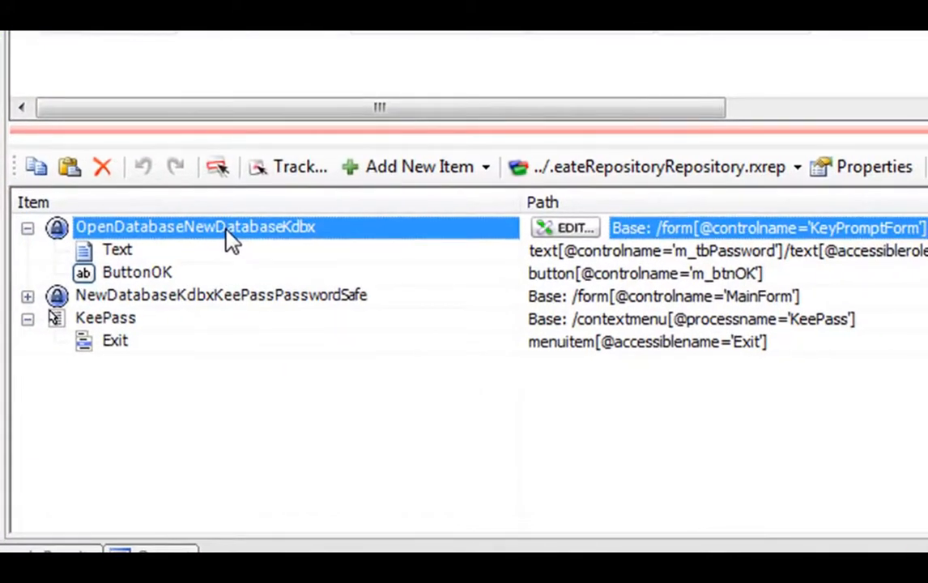
pyautogui.click(125, 249)
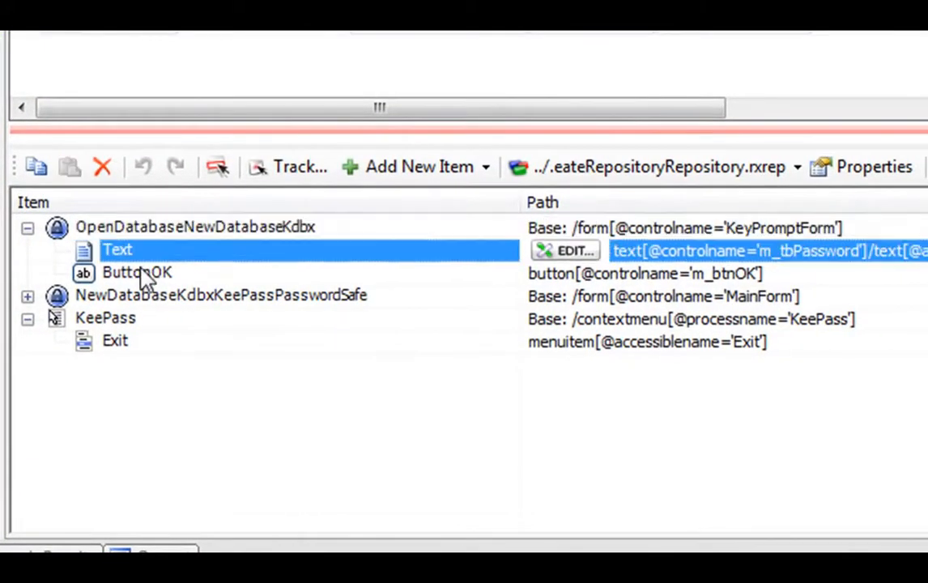
pyautogui.click(152, 273)
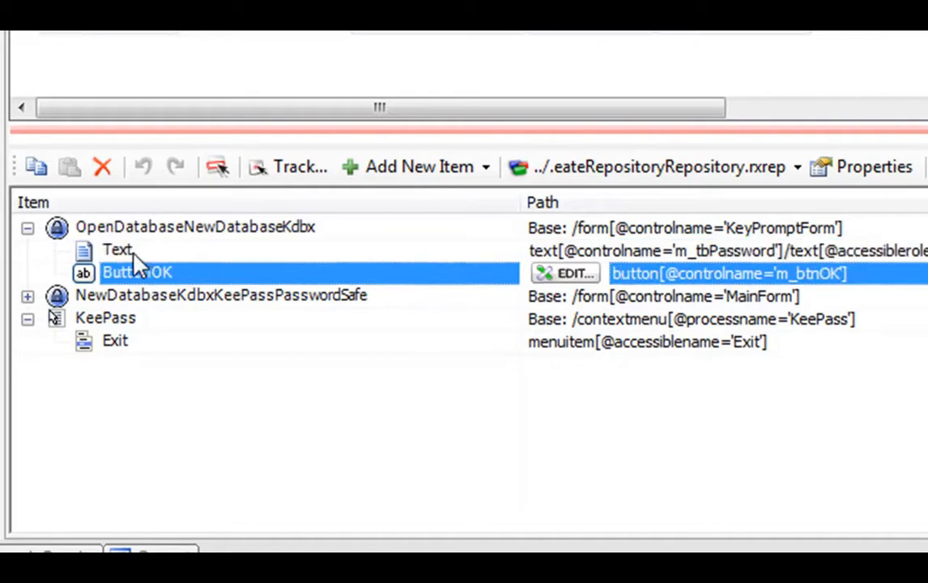
pyautogui.click(113, 252)
pyautogui.click(135, 275)
pyautogui.click(134, 253)
# Highlight the Text and ButtonOK elements in the live KeePass dialog, then cancel it and close KeePass
pyautogui.rightClick(139, 253)
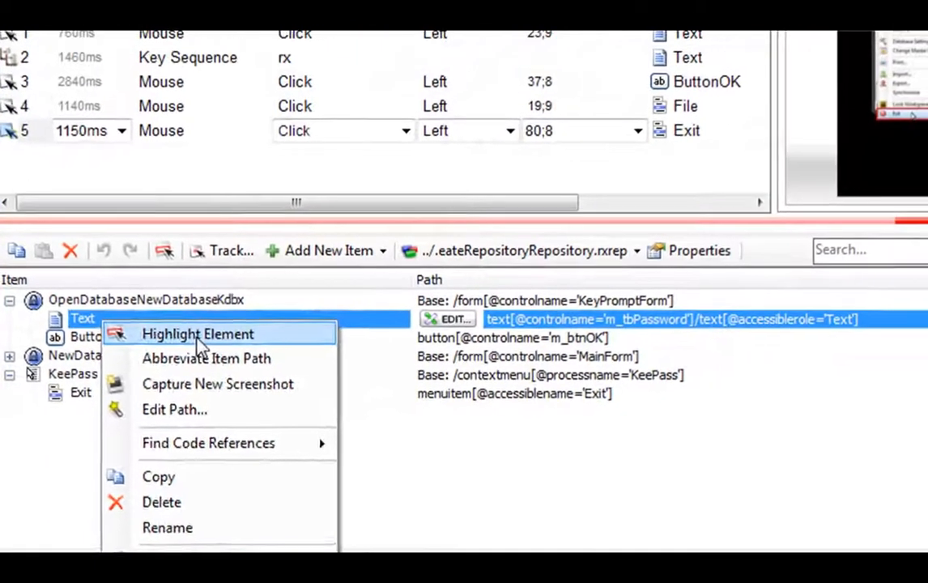
pyautogui.click(212, 320)
pyautogui.rightClick(137, 321)
pyautogui.click(171, 359)
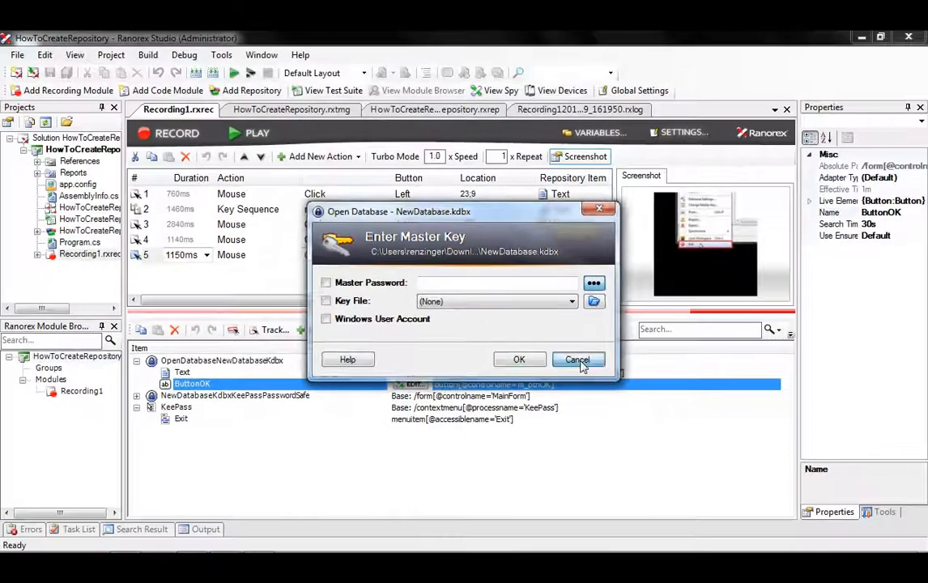
pyautogui.click(578, 361)
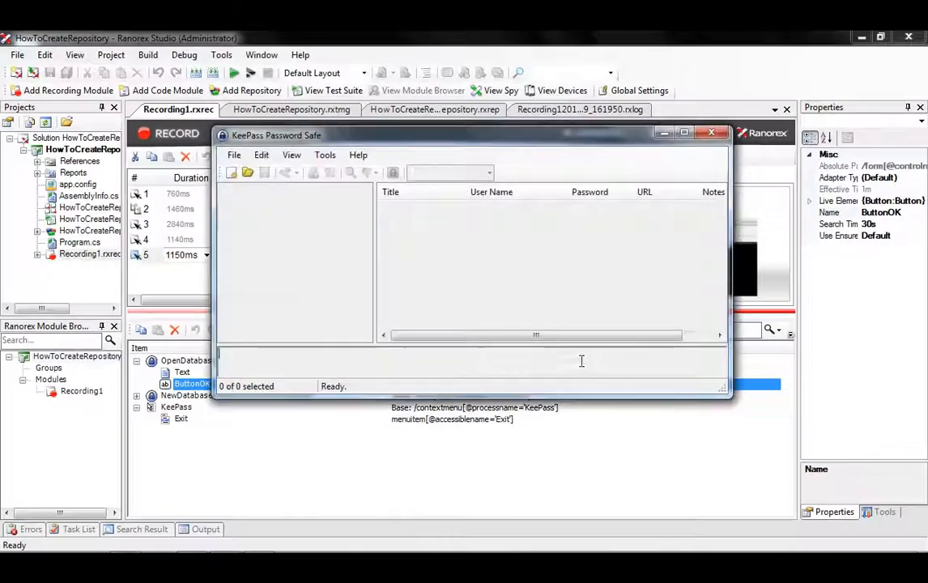
pyautogui.click(709, 135)
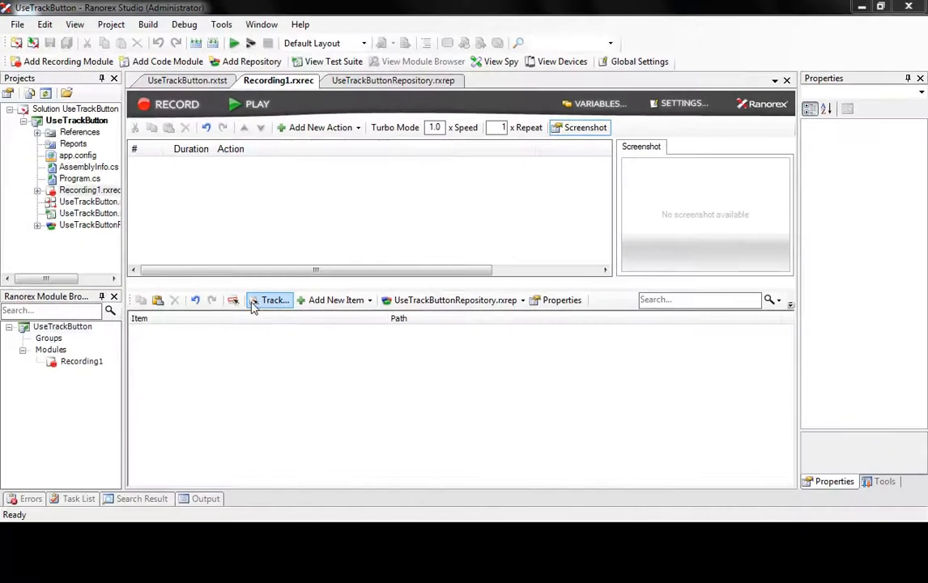
# Track KeePass's OK button into UseTrackButtonRepository as ButtonOK and highlight it to confirm
pyautogui.click(269, 300)
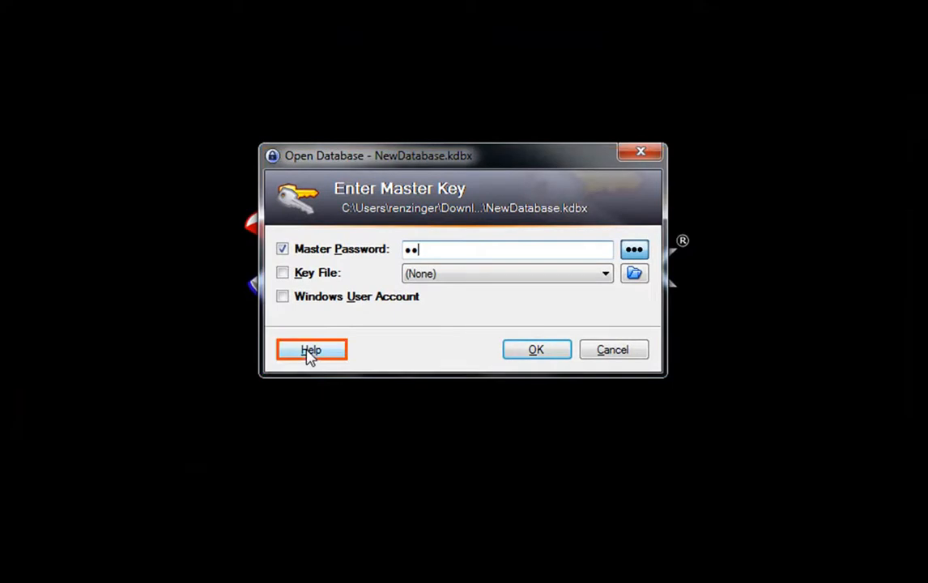
pyautogui.click(538, 353)
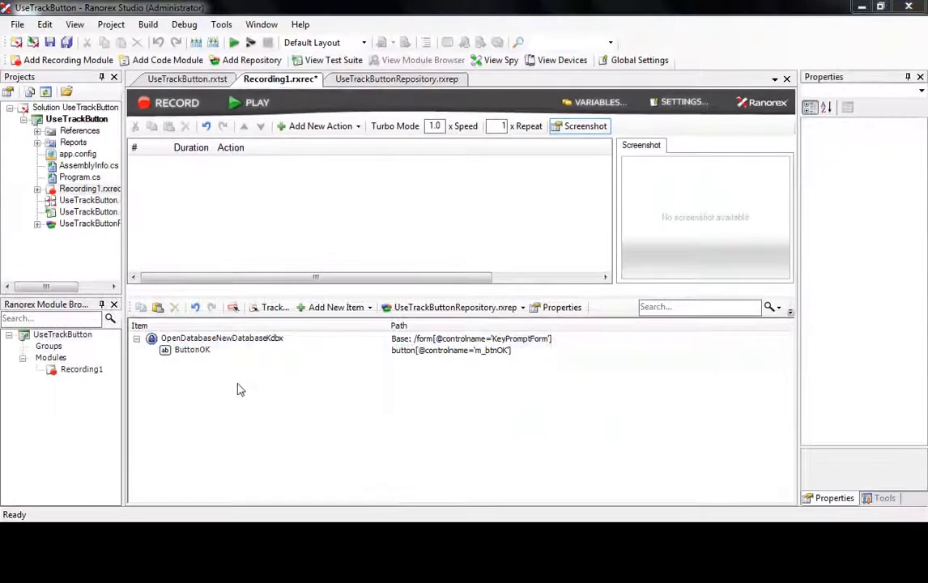
pyautogui.click(199, 350)
pyautogui.rightClick(192, 351)
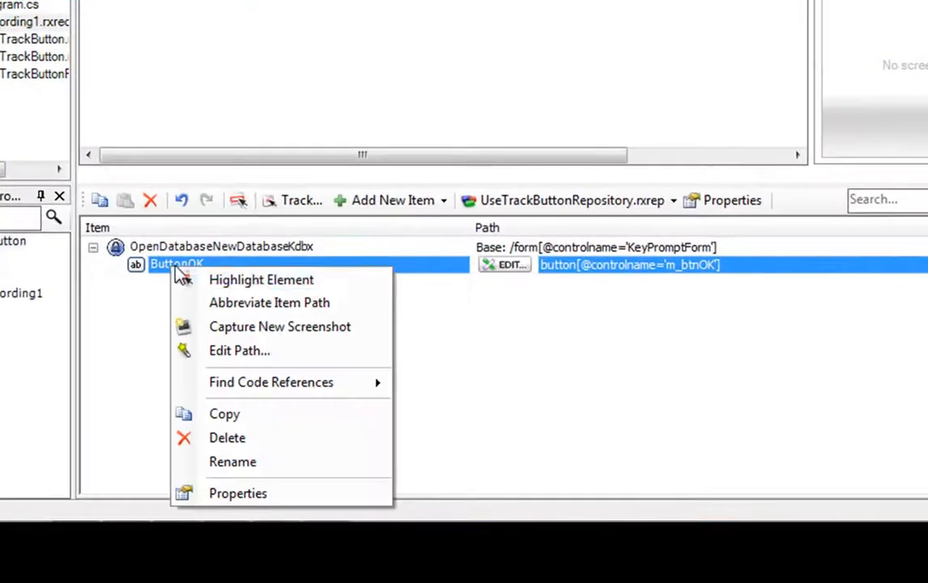
pyautogui.click(287, 281)
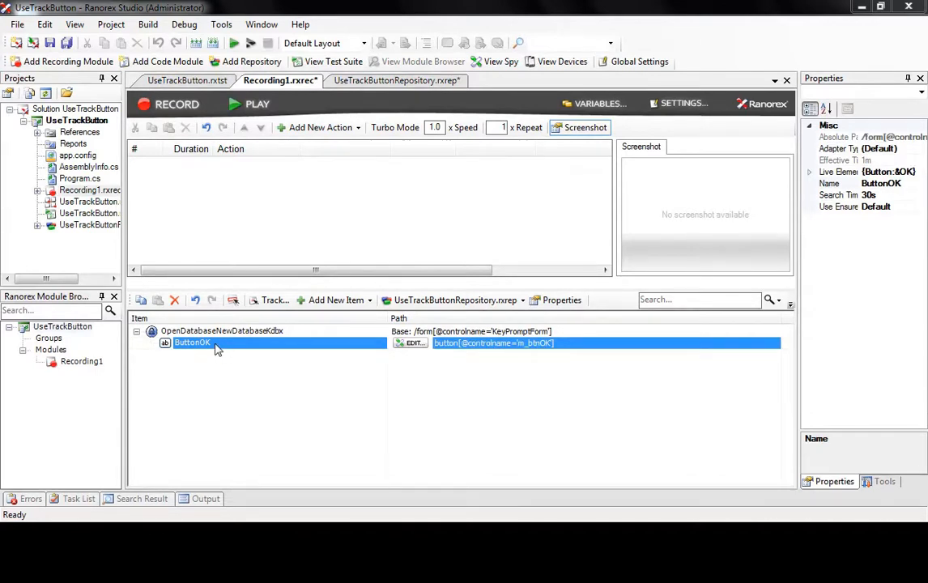
# Add a left mouse click on ButtonOK to Recording1 and play it to unlock NewDatabase.kdbx
pyautogui.moveTo(207, 348); pyautogui.dragTo(170, 152)
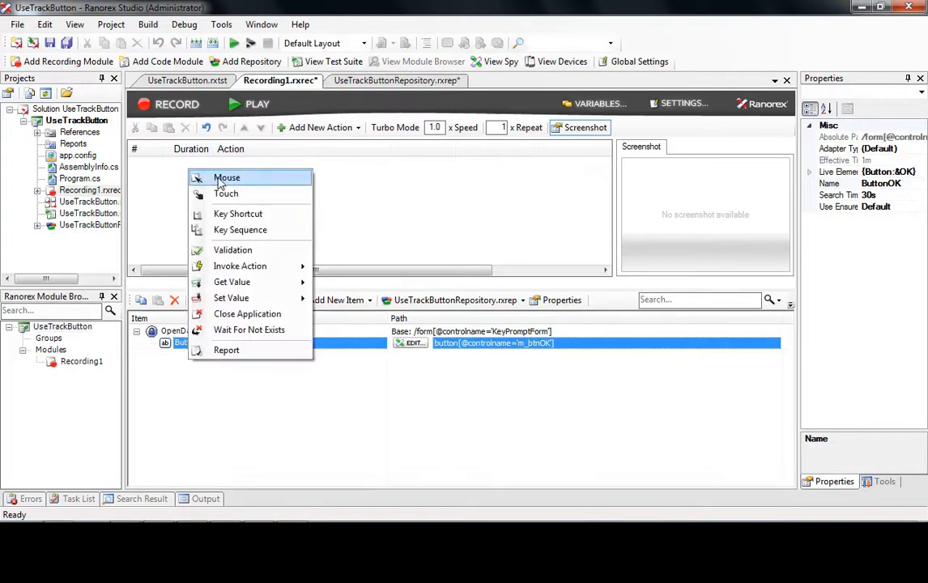
pyautogui.click(196, 162)
pyautogui.click(245, 105)
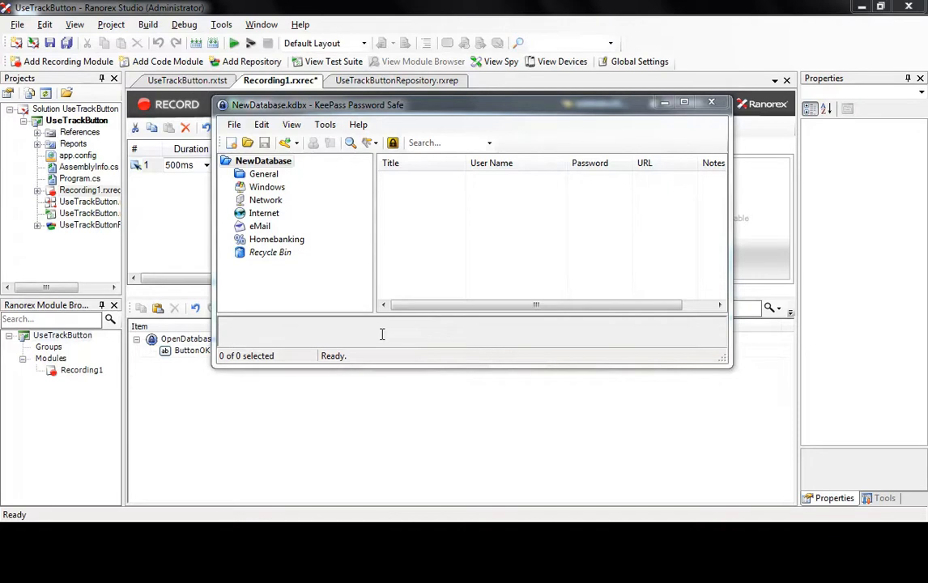
# Capture KeePass's File menu and Exit entry into the repository
pyautogui.press('ctrl+super')
pyautogui.press('ctrl+super')
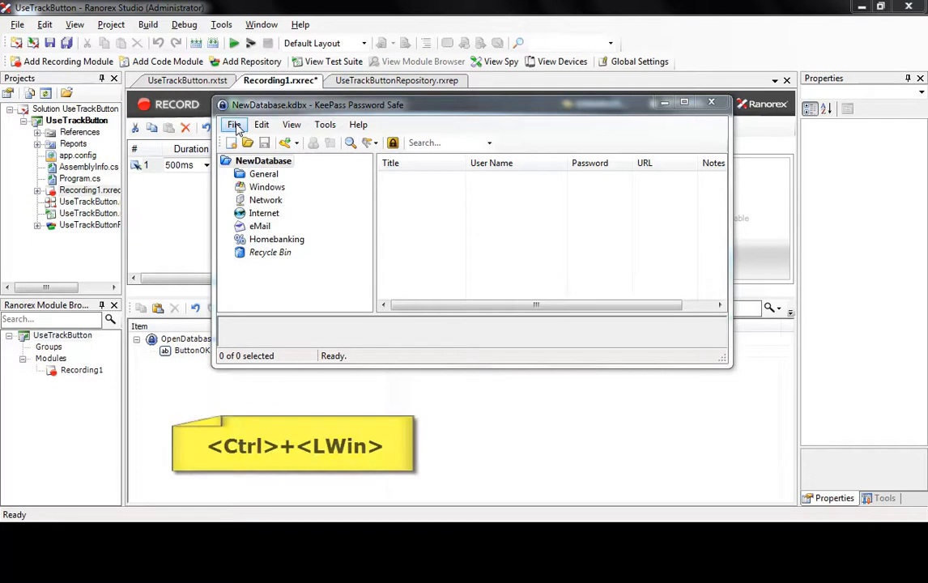
pyautogui.click(234, 124)
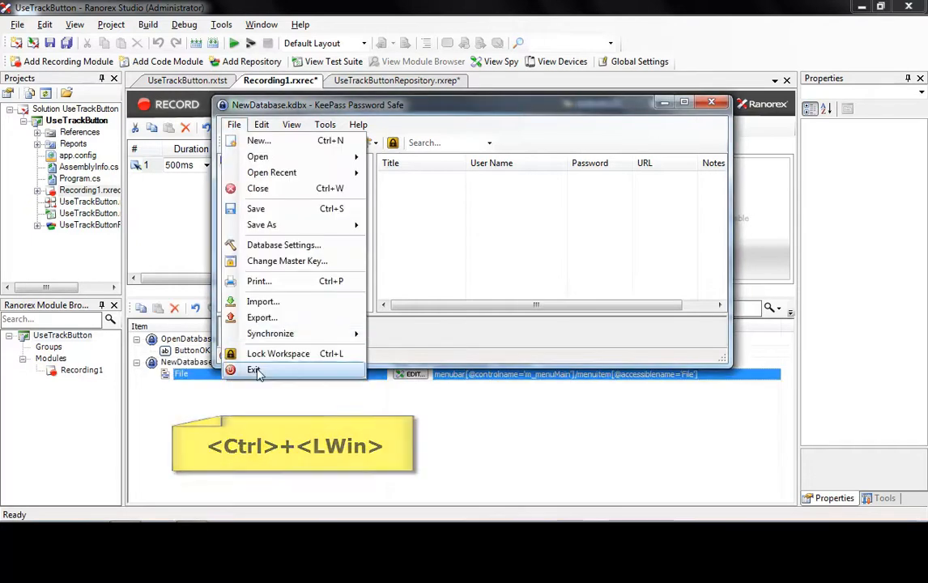
pyautogui.press('ctrl+super')
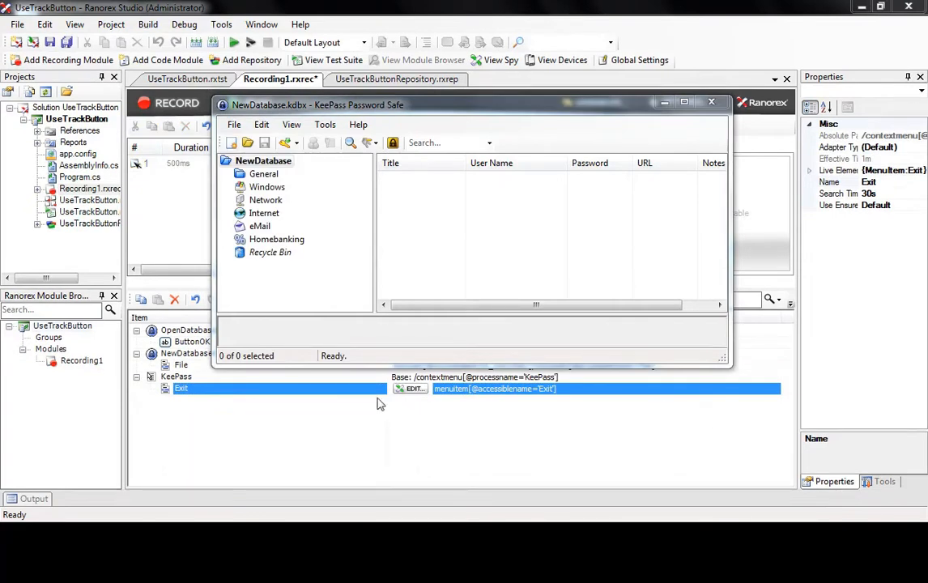
# Add mouse-click actions on File and Exit to Recording1, then play it
pyautogui.click(179, 365)
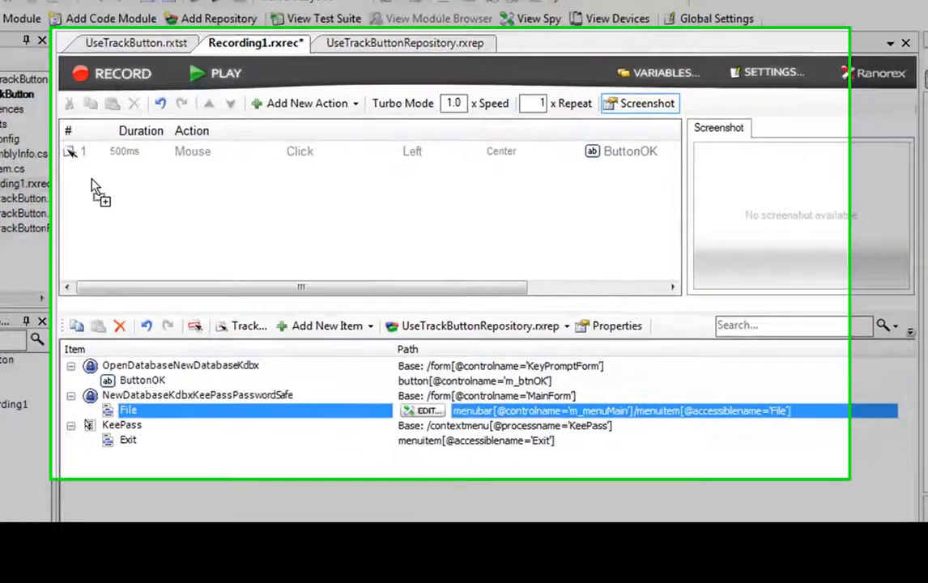
pyautogui.moveTo(92, 186); pyautogui.dragTo(91, 185)
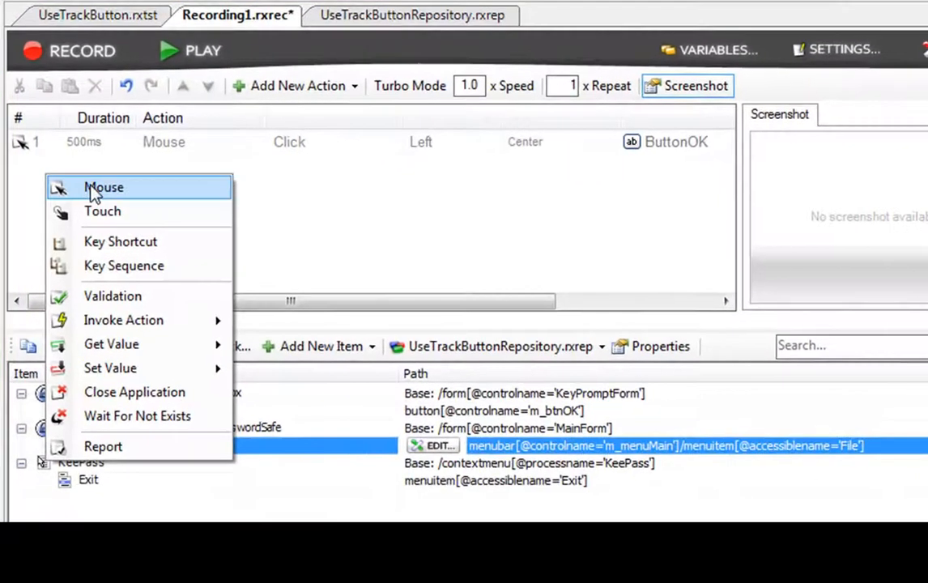
pyautogui.click(131, 191)
pyautogui.moveTo(110, 440); pyautogui.dragTo(62, 207)
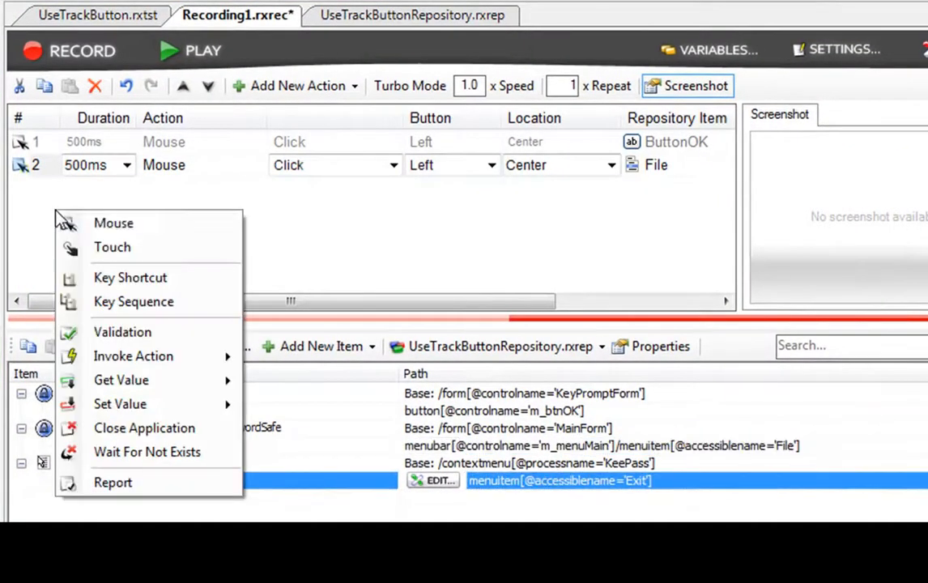
pyautogui.click(81, 222)
pyautogui.click(174, 63)
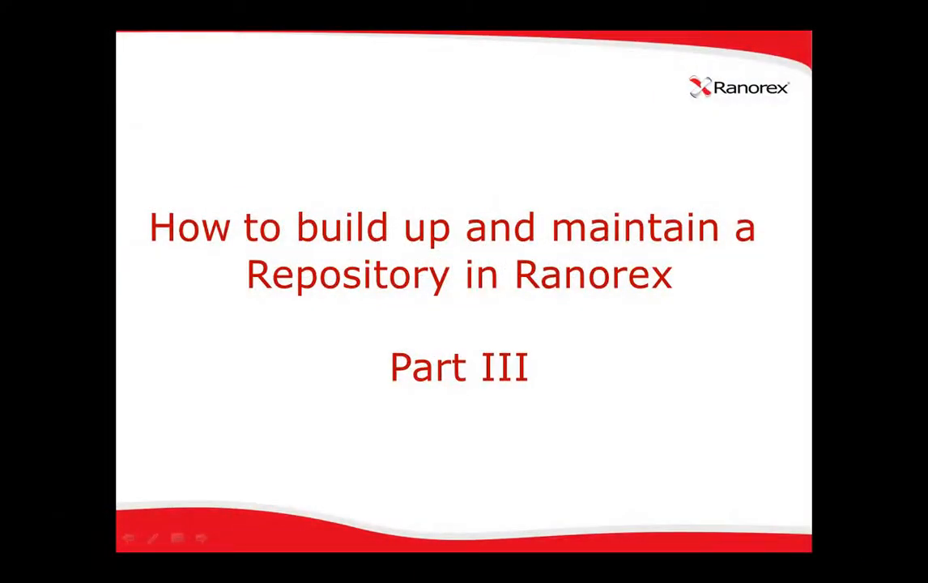
# Advance the slide to reach the AddItemsWithSpy solution with empty Recording1 and repository
pyautogui.press('Right')
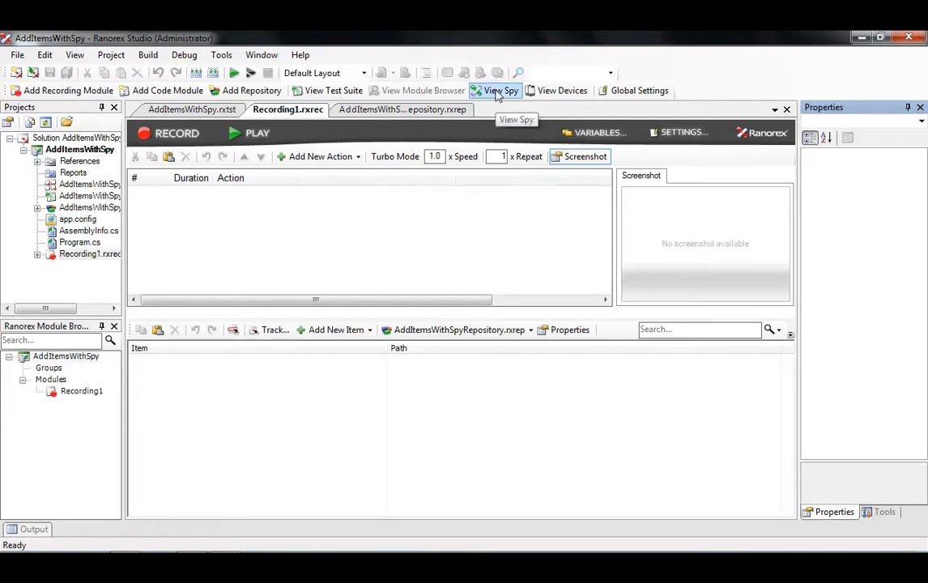
# In Spy, drag the Open Database form's &OK button into the repository as ButtonOK, then into Recording1
pyautogui.click(496, 94)
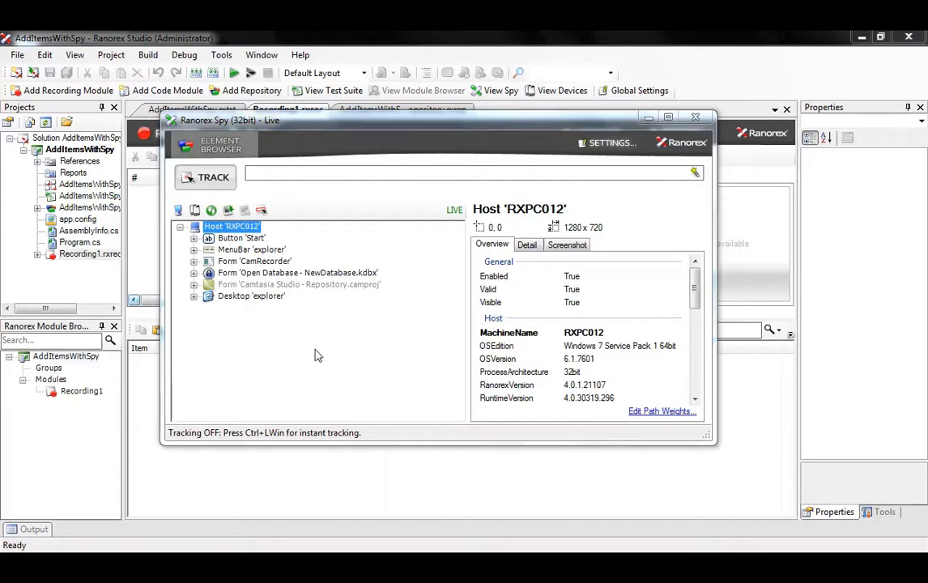
pyautogui.click(194, 273)
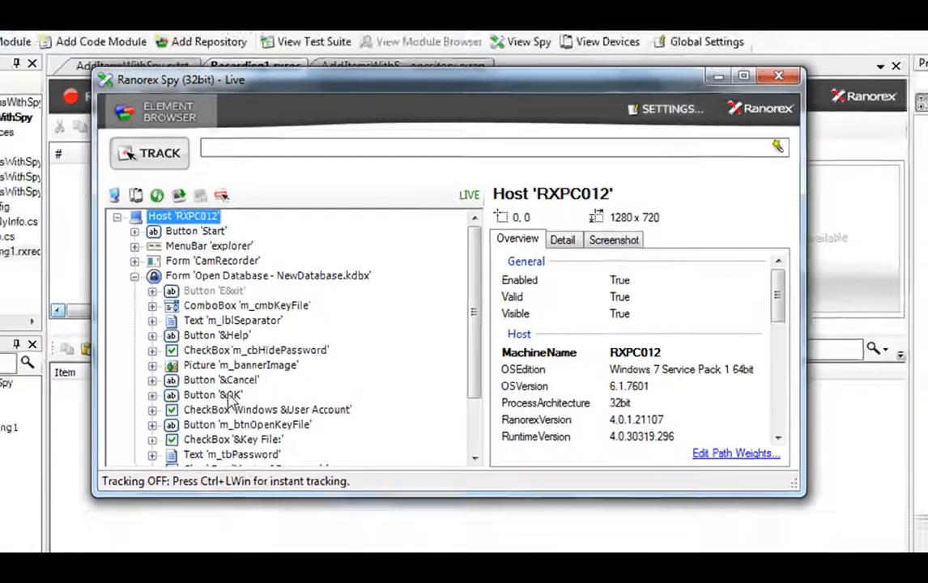
pyautogui.click(180, 417)
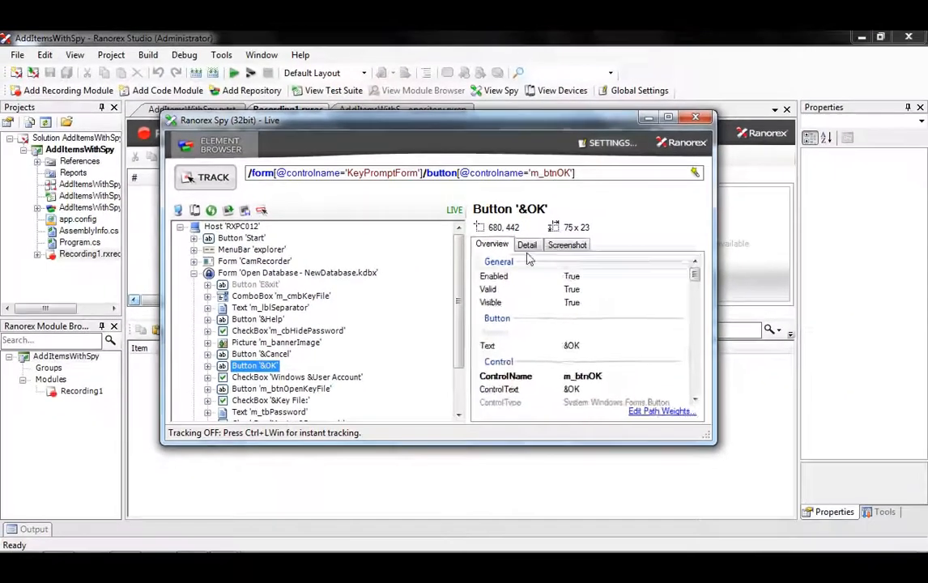
pyautogui.click(649, 235)
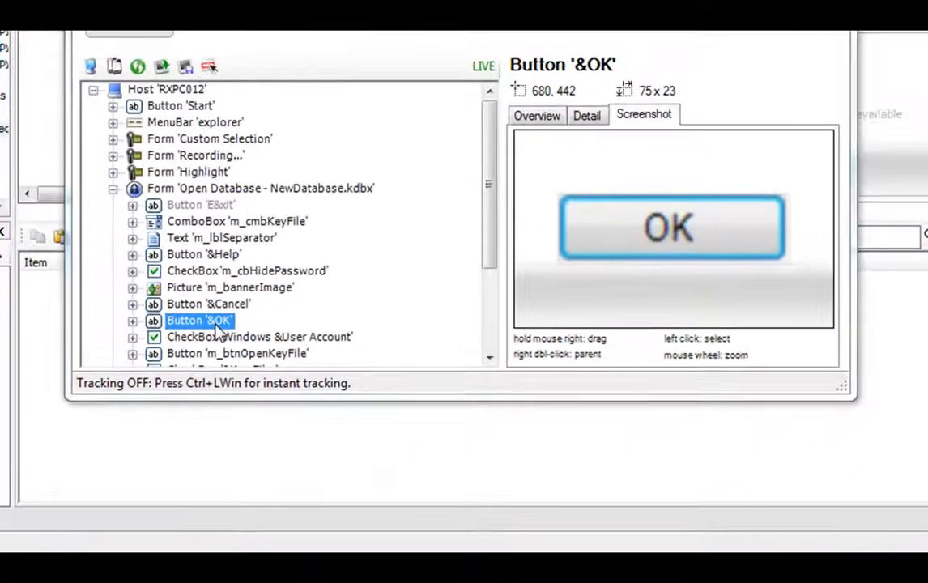
pyautogui.moveTo(267, 392); pyautogui.dragTo(287, 458)
pyautogui.moveTo(245, 425); pyautogui.dragTo(259, 513)
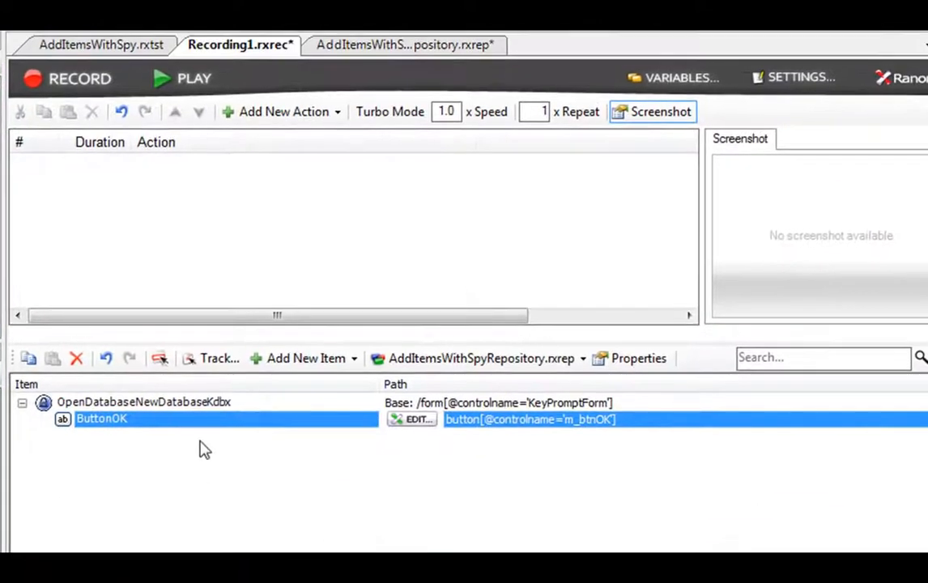
pyautogui.moveTo(187, 422); pyautogui.dragTo(159, 195)
# Make the ButtonOK action a mouse click and add m_tbPassword to the repository from Spy
pyautogui.click(206, 204)
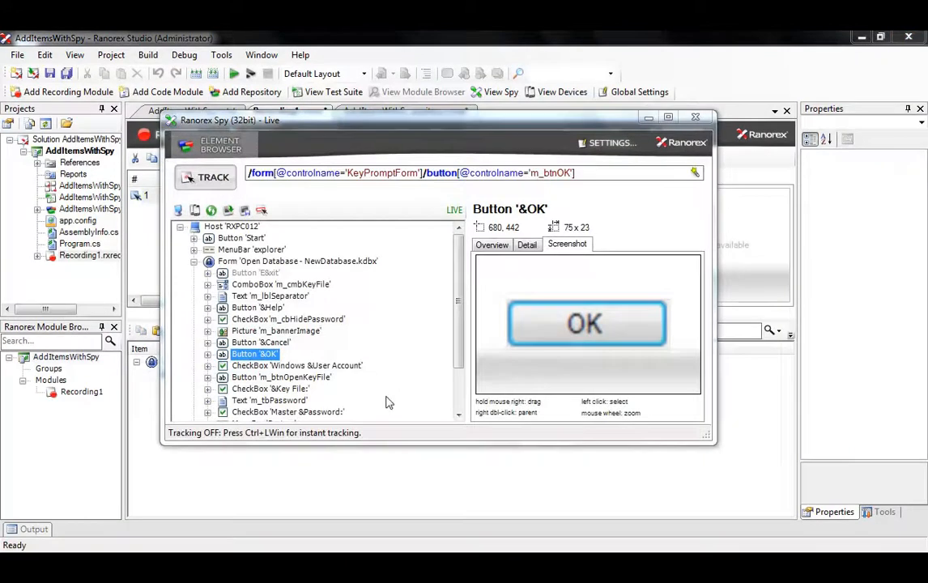
pyautogui.click(269, 399)
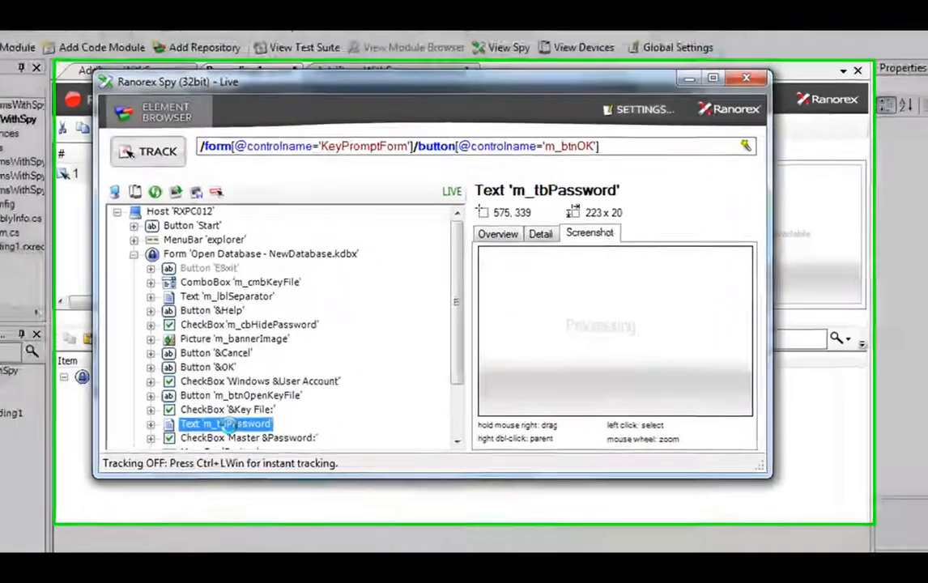
pyautogui.rightClick(274, 400)
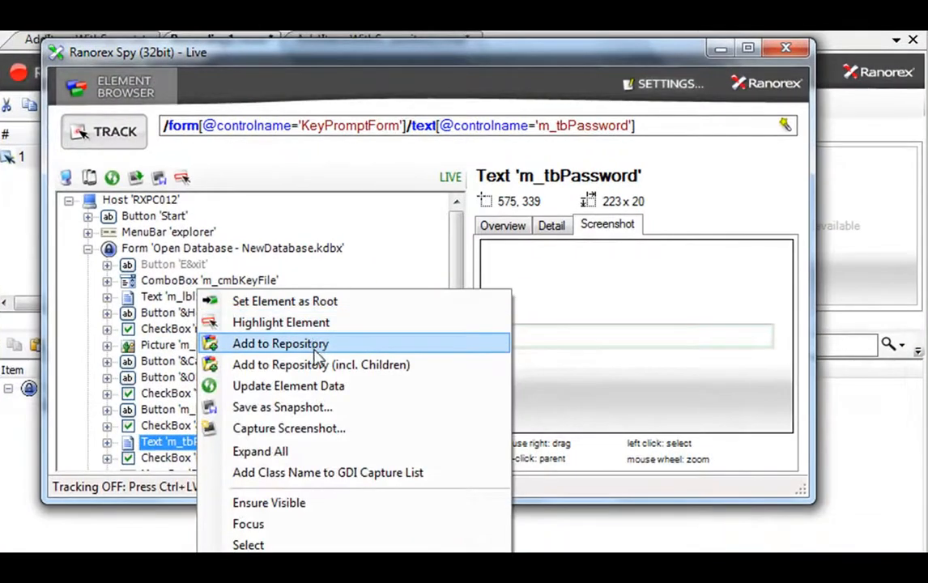
pyautogui.click(311, 343)
pyautogui.click(45, 437)
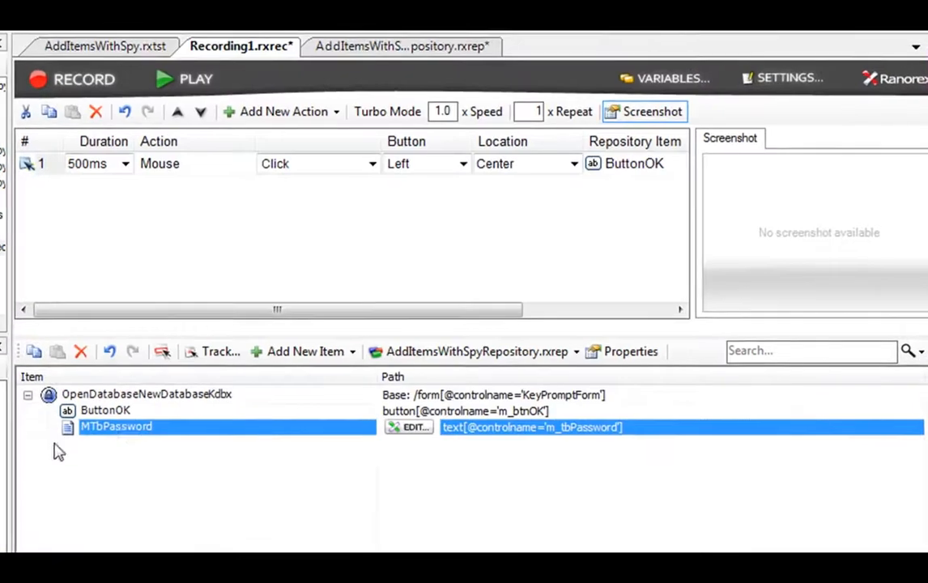
# Add a key sequence typing the master password into MTbPassword, then run Recording1
pyautogui.moveTo(120, 429); pyautogui.dragTo(47, 166)
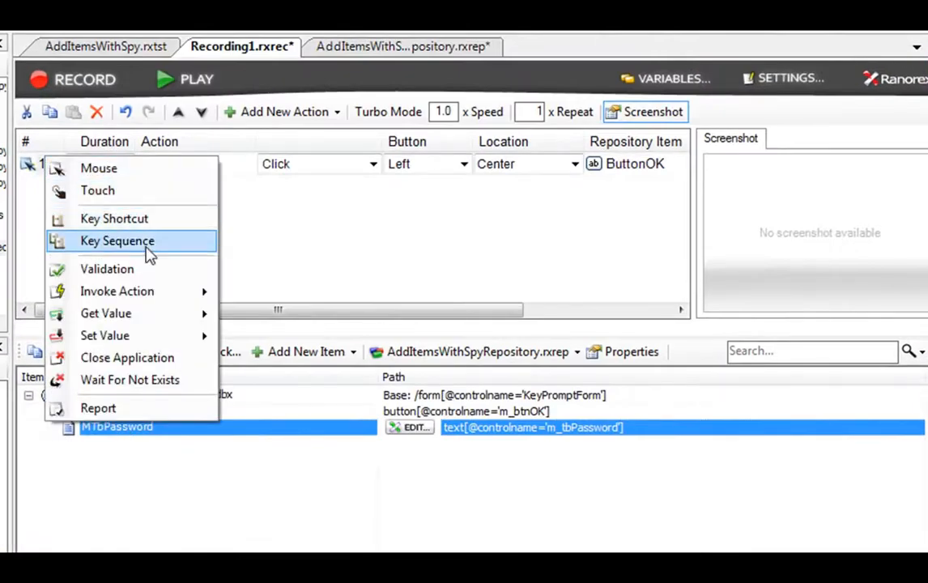
pyautogui.click(134, 240)
pyautogui.click(334, 165)
pyautogui.write('rx')
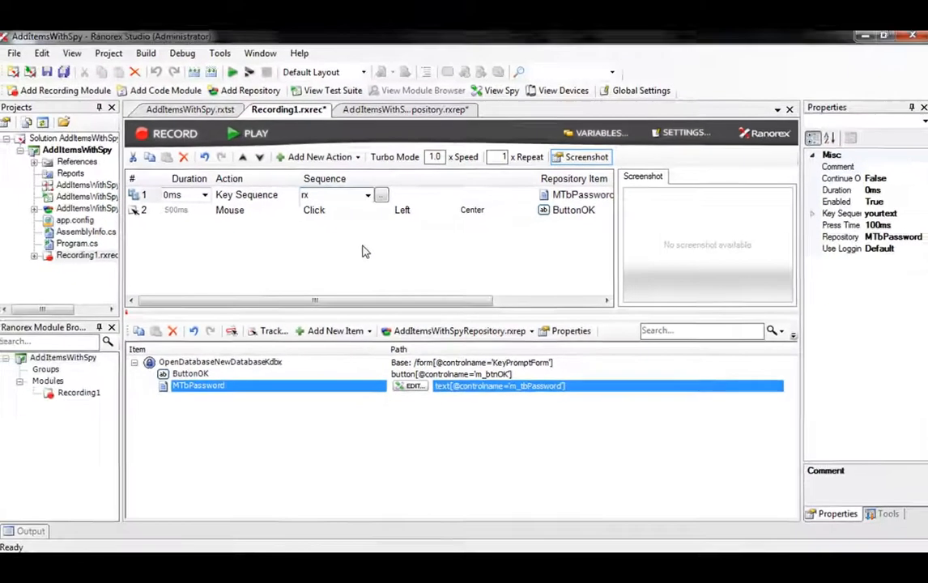
pyautogui.click(362, 252)
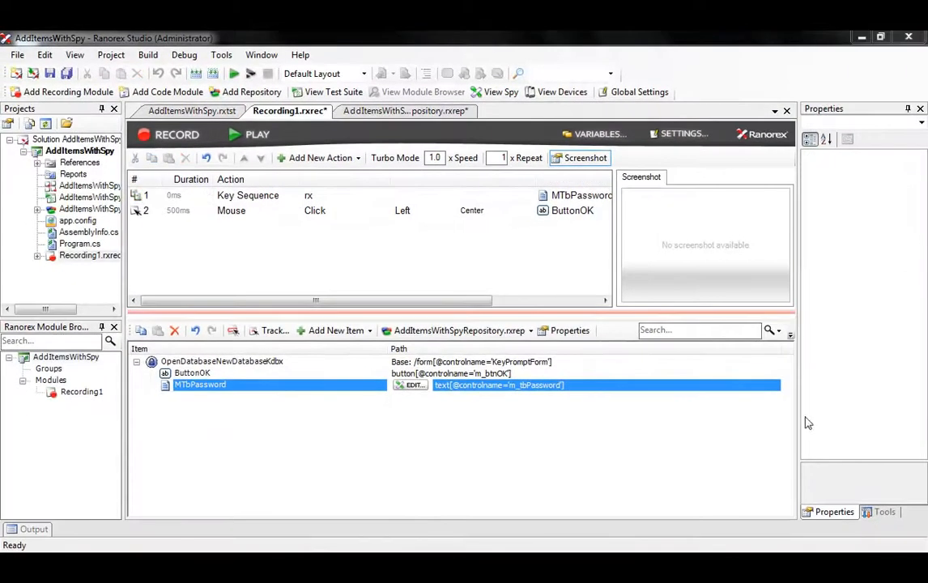
pyautogui.click(249, 136)
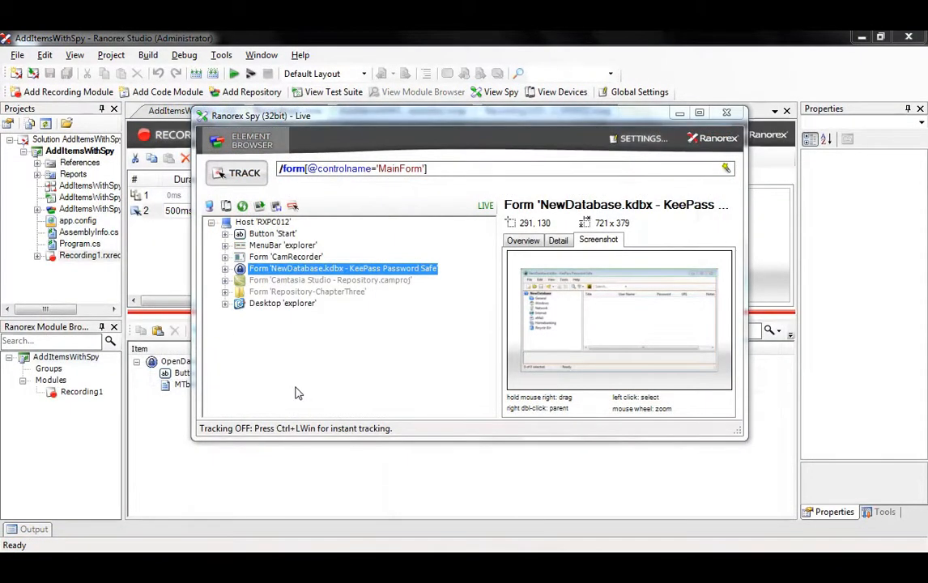
# Track KeePass's File menu item in Spy, add it to the repository, and add a File mouse click as the third action
pyautogui.click(225, 268)
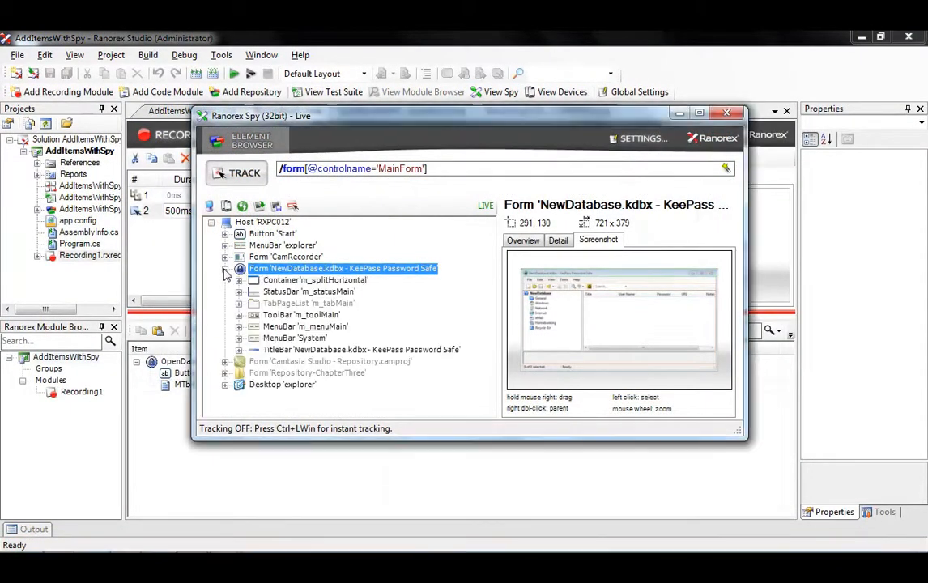
pyautogui.click(237, 179)
pyautogui.click(235, 156)
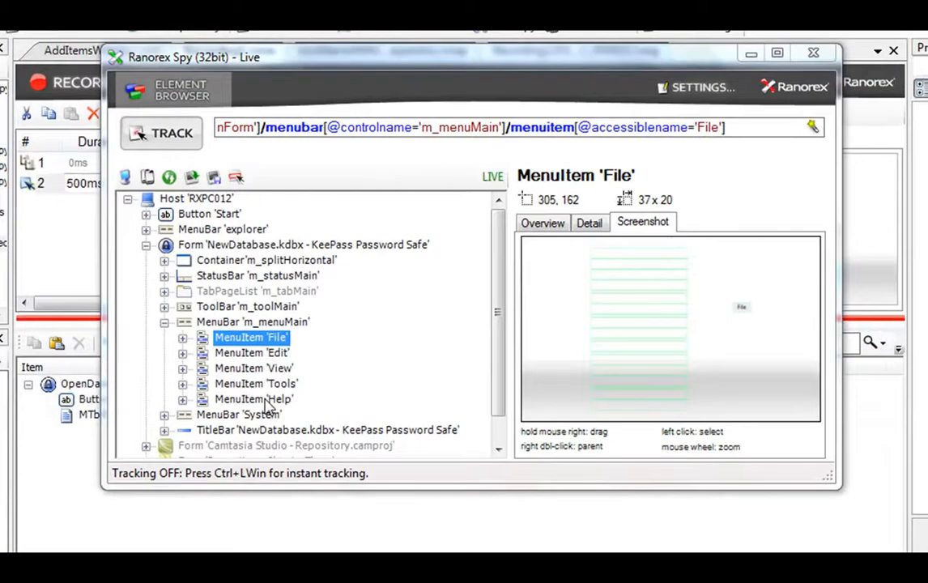
pyautogui.moveTo(224, 338); pyautogui.dragTo(191, 518)
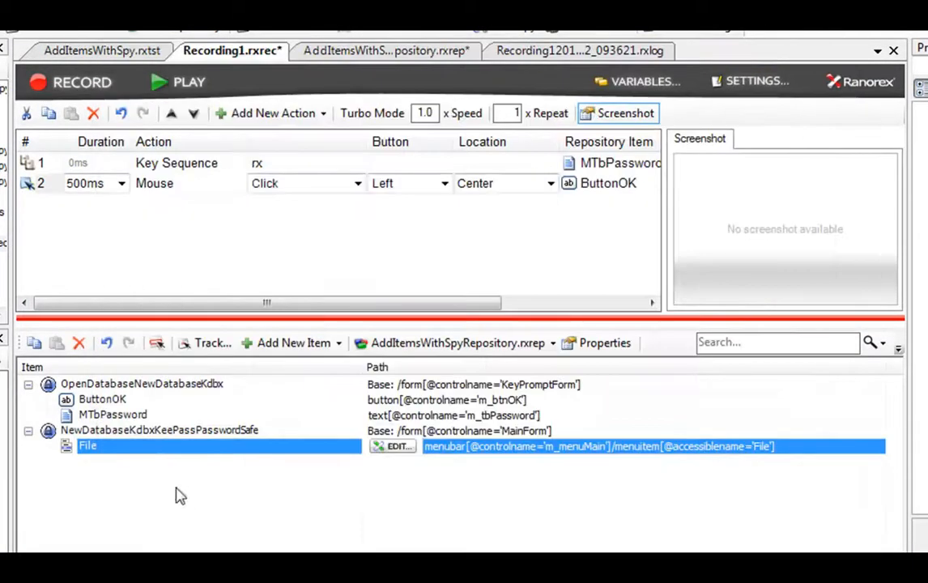
pyautogui.moveTo(93, 209); pyautogui.dragTo(96, 209)
pyautogui.click(113, 210)
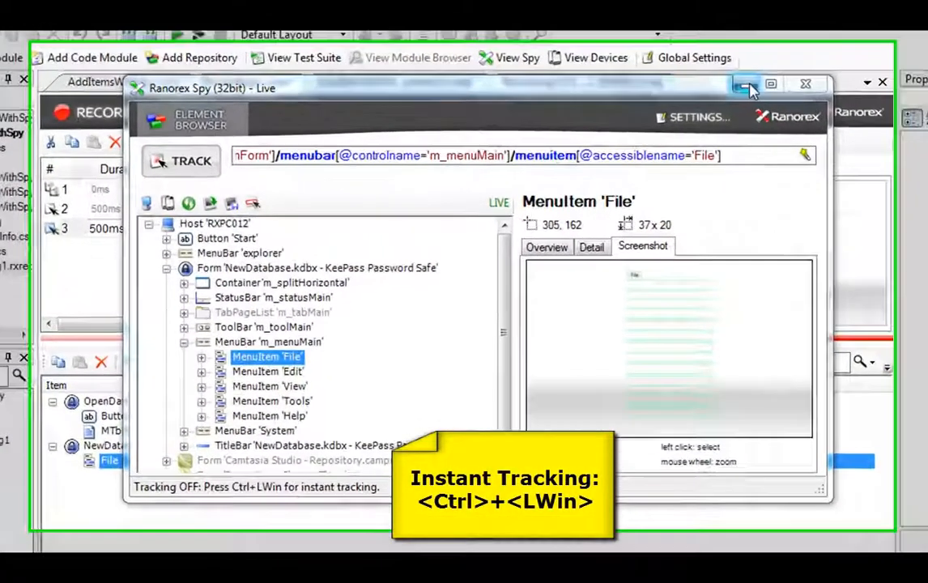
# Capture KeePass's File > Exit menu item and add it as a mouse-click action 4
pyautogui.click(679, 113)
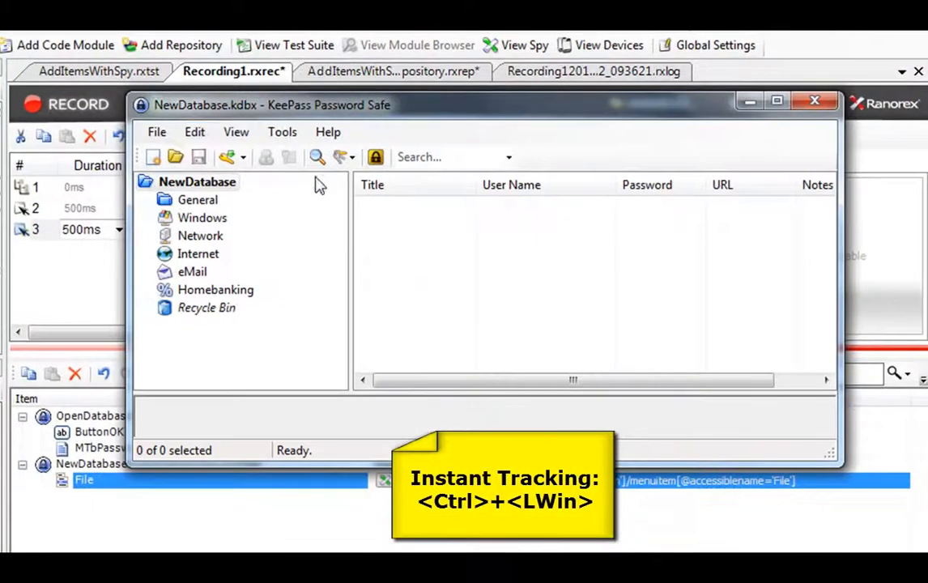
pyautogui.click(157, 132)
pyautogui.press('ctrl+super')
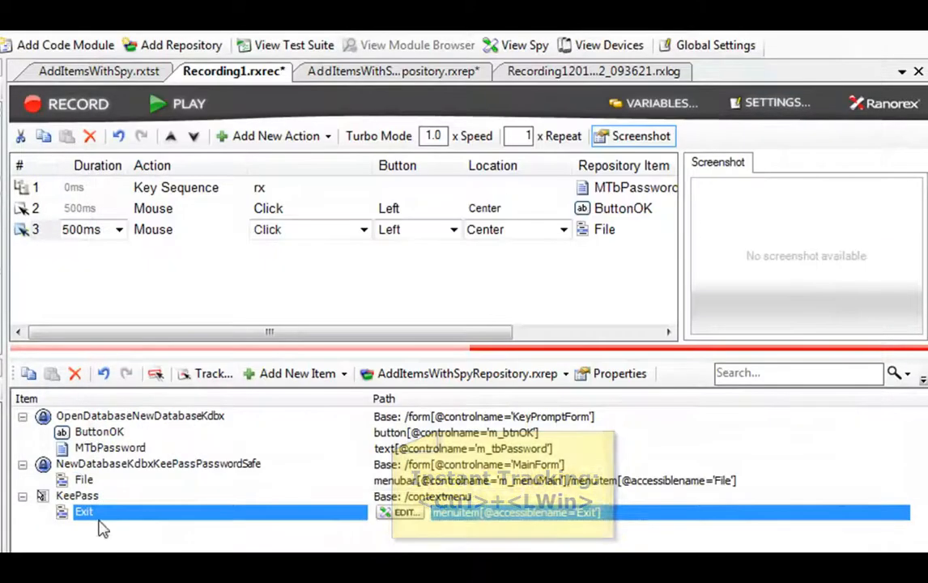
pyautogui.moveTo(97, 518); pyautogui.dragTo(56, 265)
pyautogui.click(95, 278)
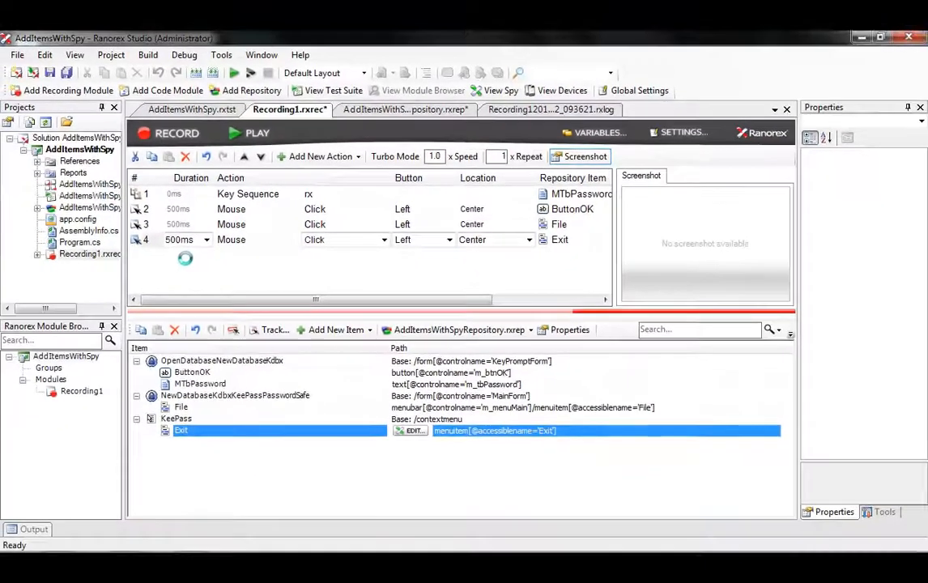
# Replay only actions 3 and 4 of the recording
pyautogui.click(142, 225)
pyautogui.keyDown('shift'); pyautogui.click(144, 240); pyautogui.keyUp('shift')
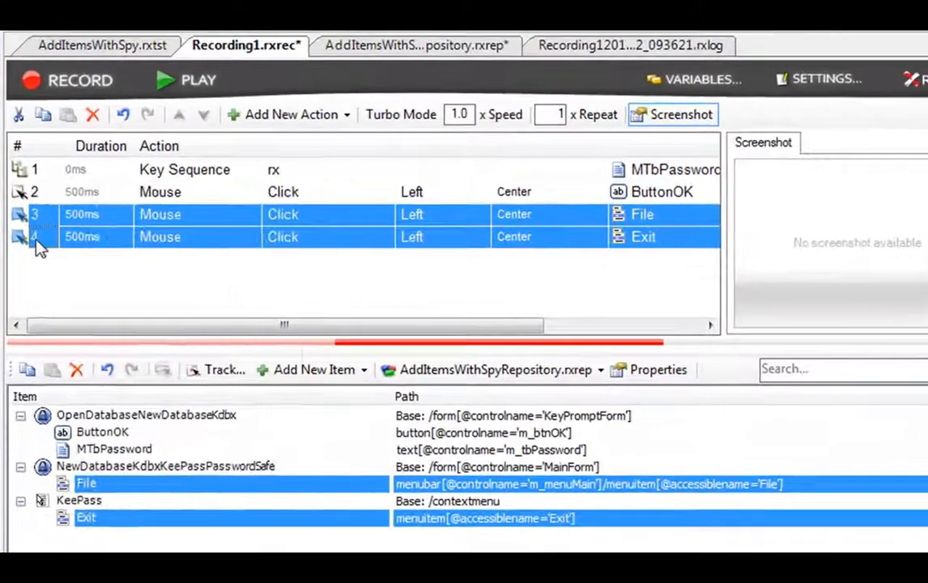
pyautogui.rightClick(144, 236)
pyautogui.click(116, 196)
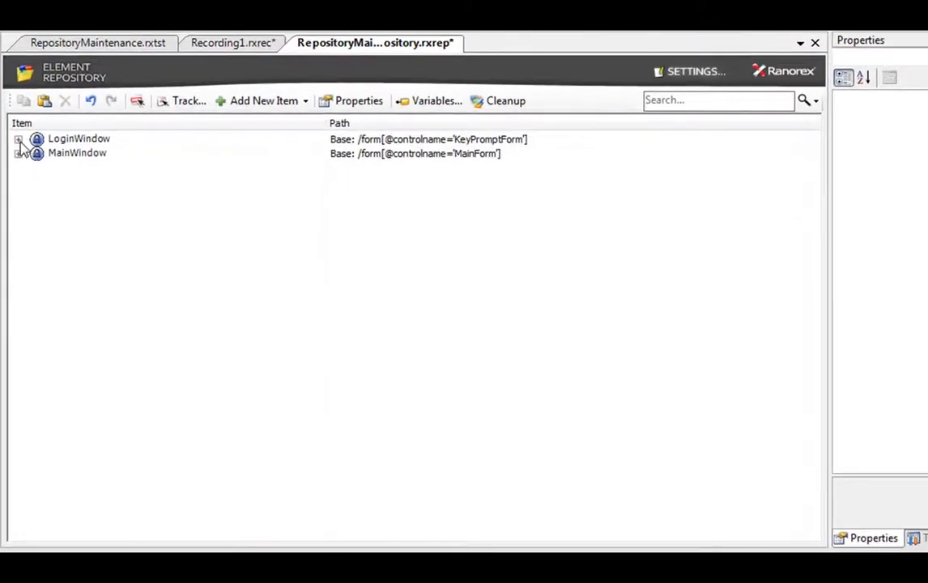
pyautogui.click(17, 139)
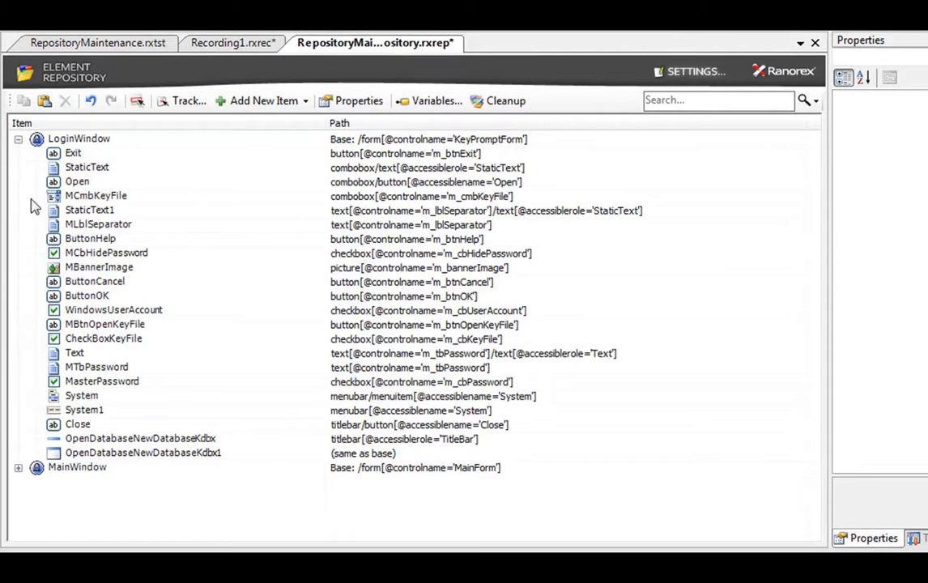
pyautogui.click(18, 468)
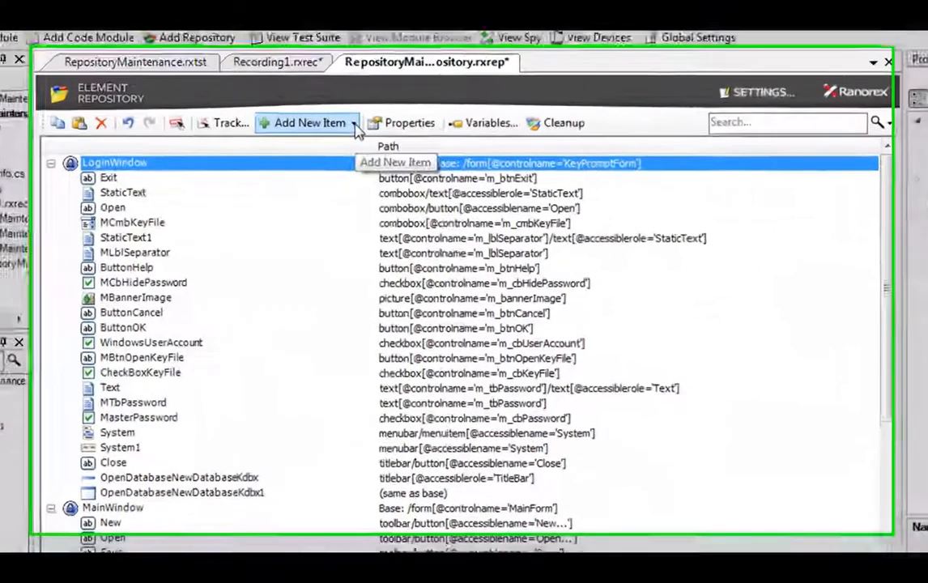
pyautogui.click(338, 156)
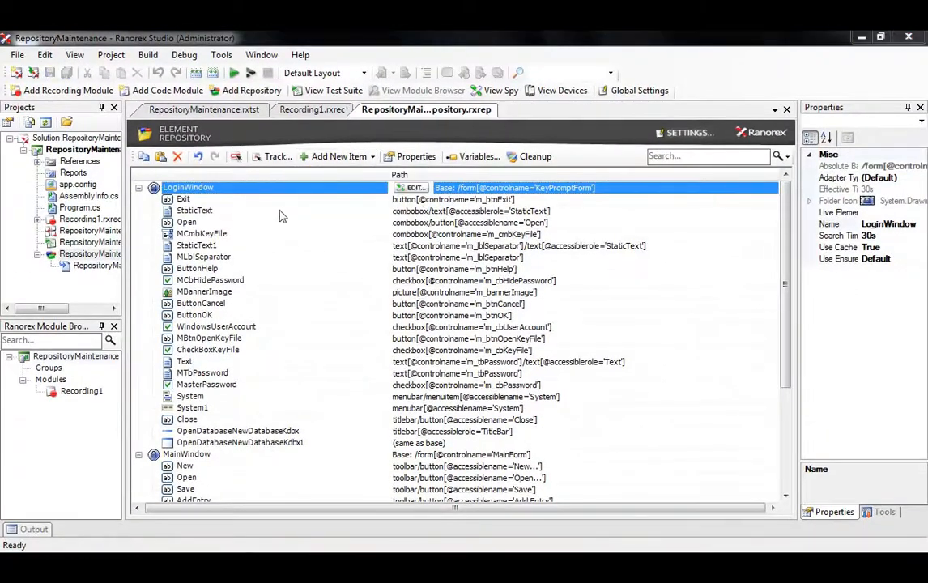
pyautogui.click(139, 188)
pyautogui.click(259, 199)
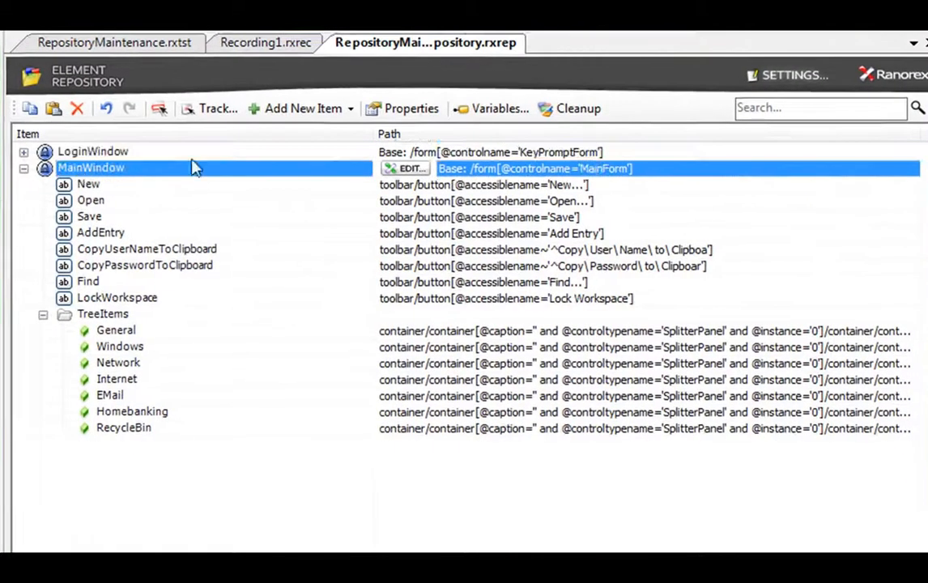
pyautogui.click(351, 110)
pyautogui.click(350, 175)
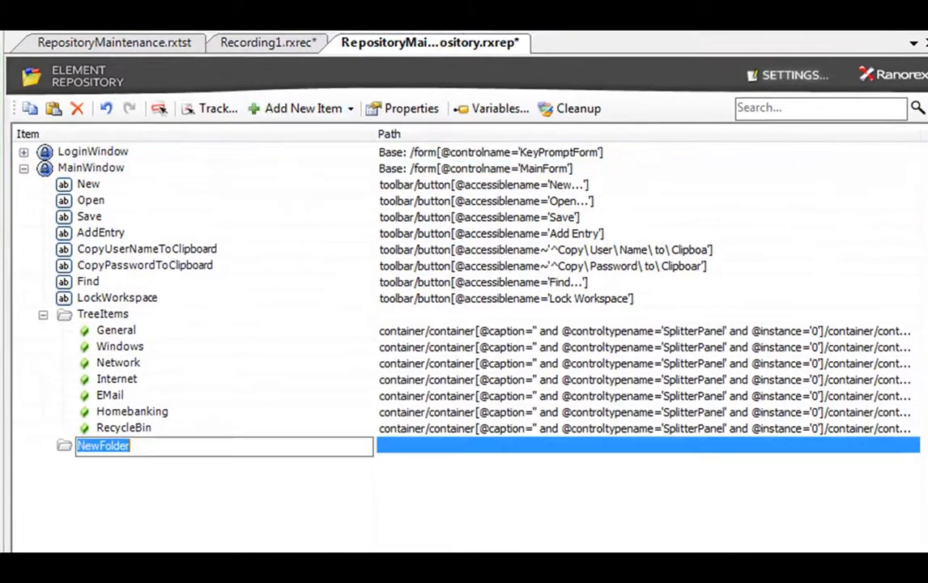
pyautogui.write('Buttons')
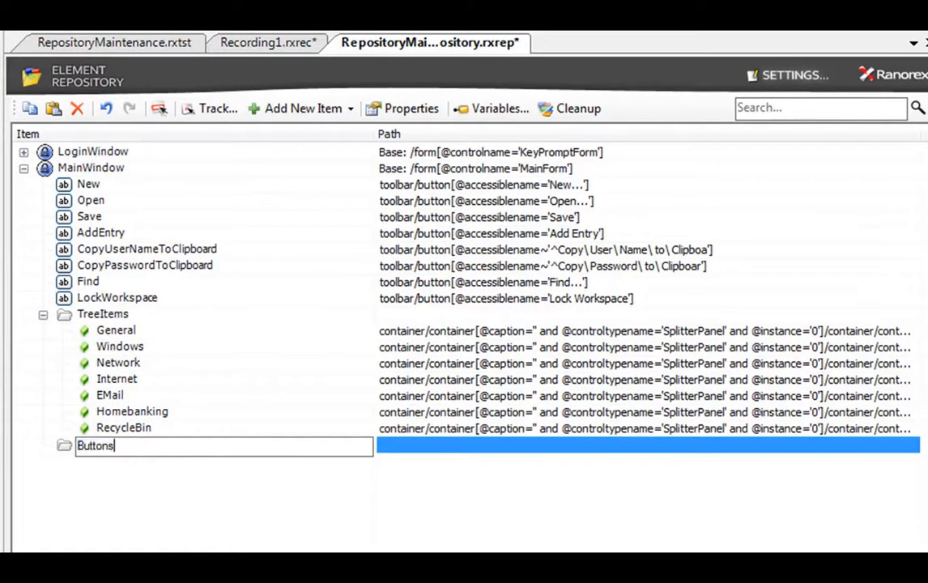
pyautogui.press('Return')
pyautogui.click(85, 297)
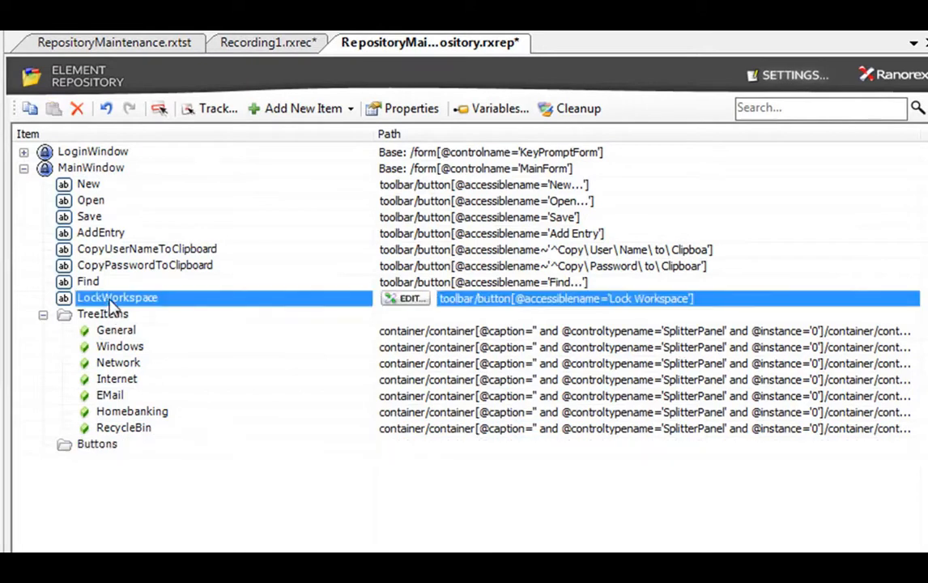
pyautogui.keyDown('shift'); pyautogui.click(85, 186); pyautogui.keyUp('shift')
pyautogui.moveTo(79, 196); pyautogui.dragTo(99, 451)
pyautogui.click(50, 311)
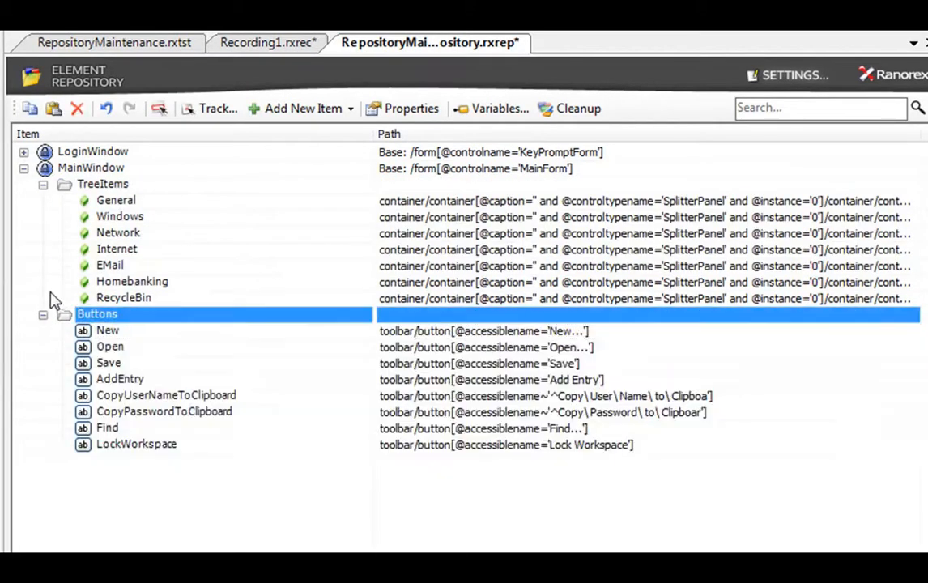
pyautogui.click(43, 182)
pyautogui.click(43, 200)
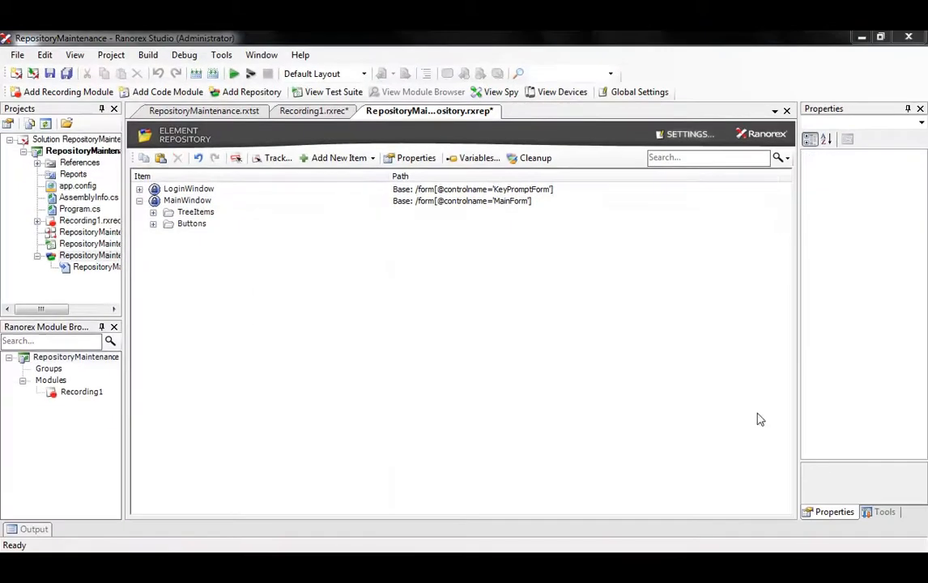
pyautogui.click(223, 201)
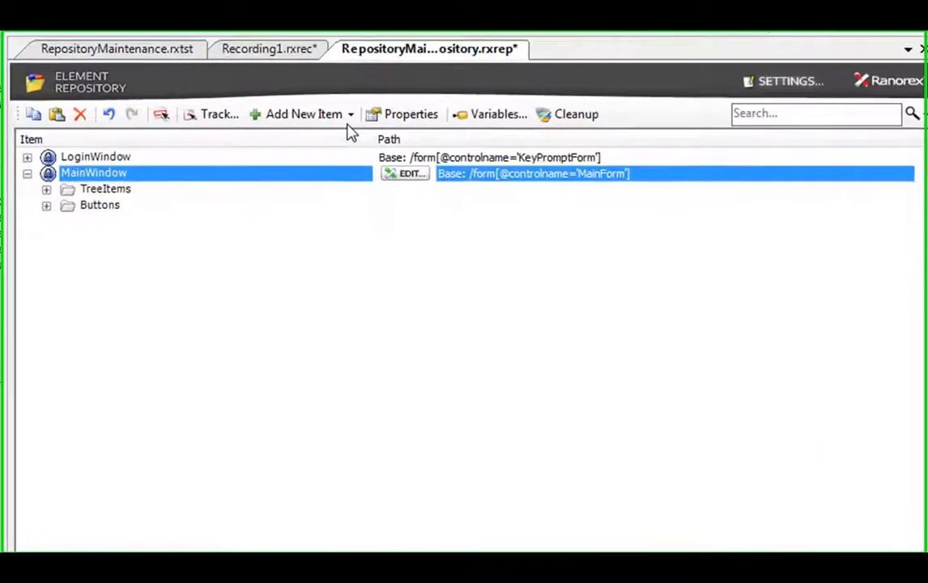
# Add a rooted folder named Toolbar under MainWindow
pyautogui.click(372, 158)
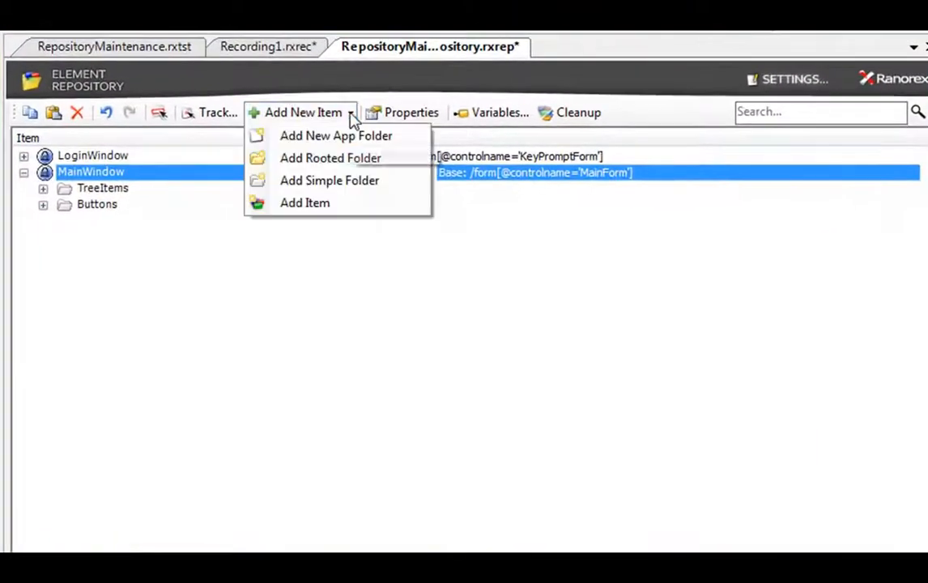
pyautogui.click(397, 164)
pyautogui.write('Toolbar')
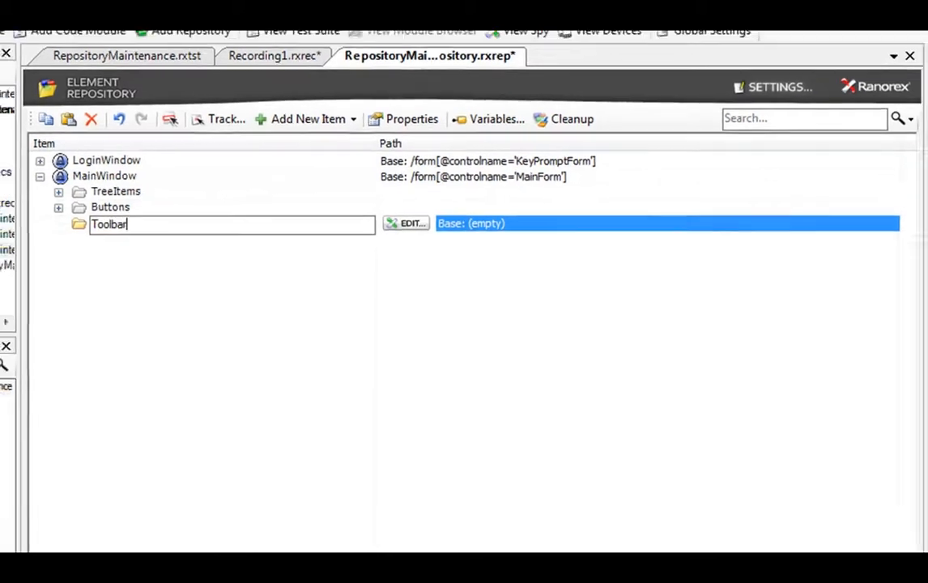
pyautogui.press('Return')
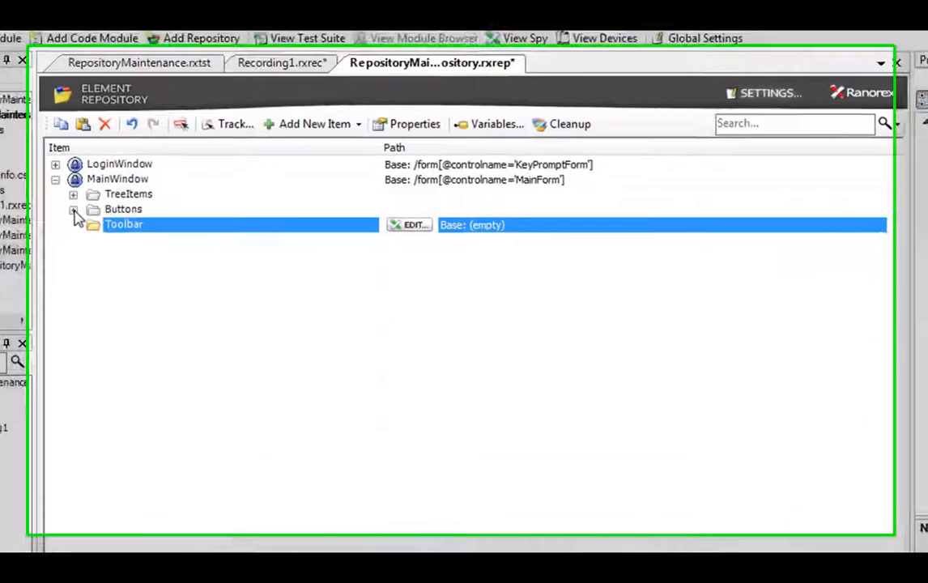
# Move the eight button items, New through LockWorkspace, from Buttons into Toolbar
pyautogui.click(45, 205)
pyautogui.click(114, 221)
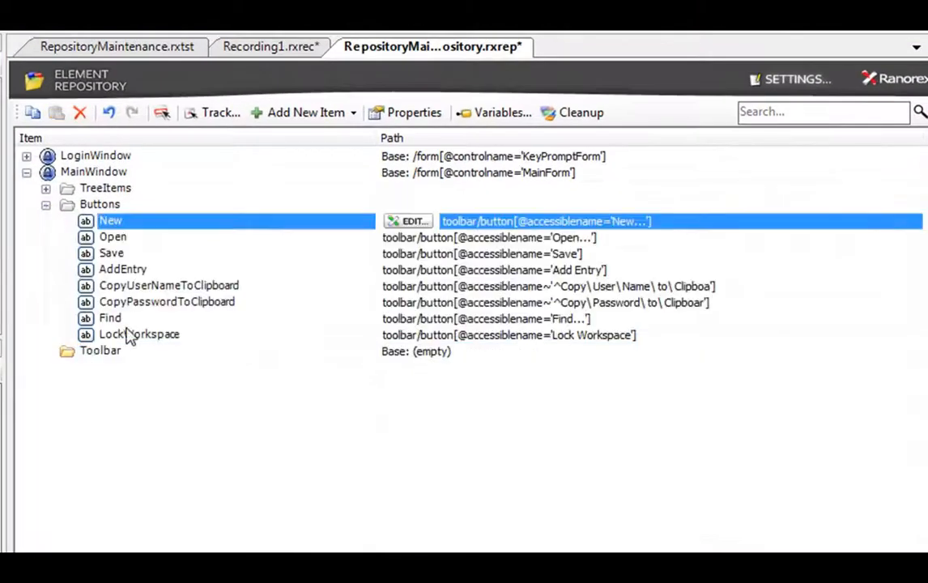
pyautogui.keyDown('shift'); pyautogui.click(129, 332); pyautogui.keyUp('shift')
pyautogui.moveTo(114, 231); pyautogui.dragTo(109, 354)
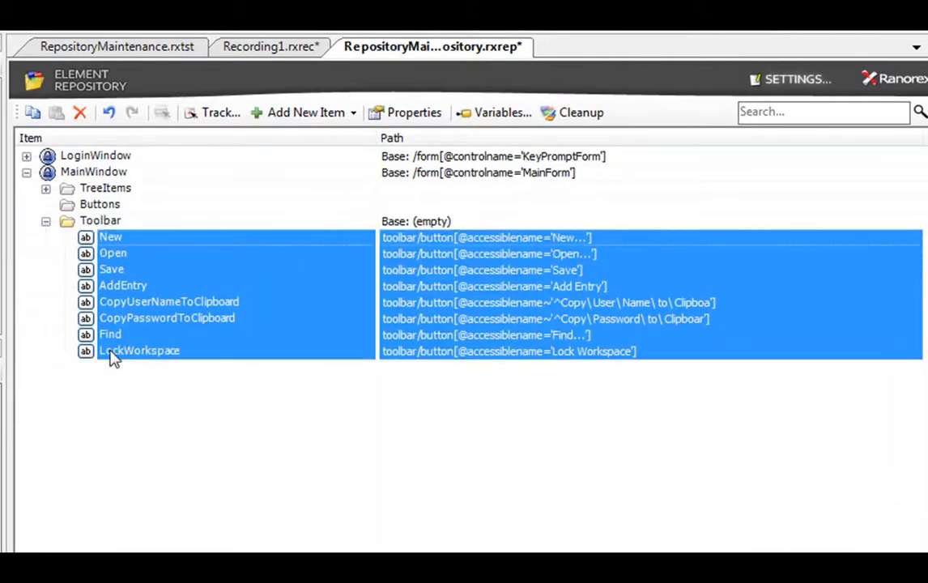
# Optimize the Toolbar folder's path to the base path toolbar
pyautogui.click(108, 221)
pyautogui.rightClick(127, 221)
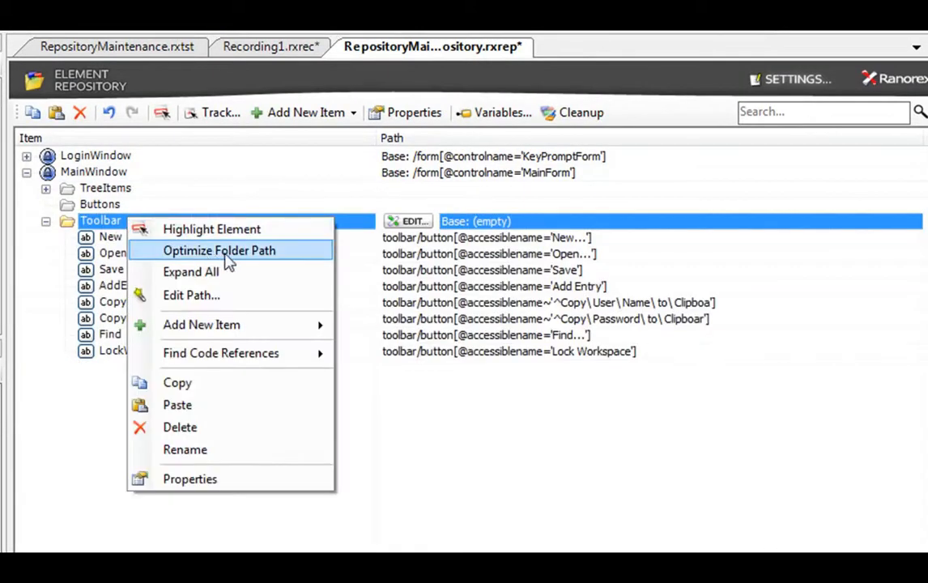
pyautogui.click(318, 257)
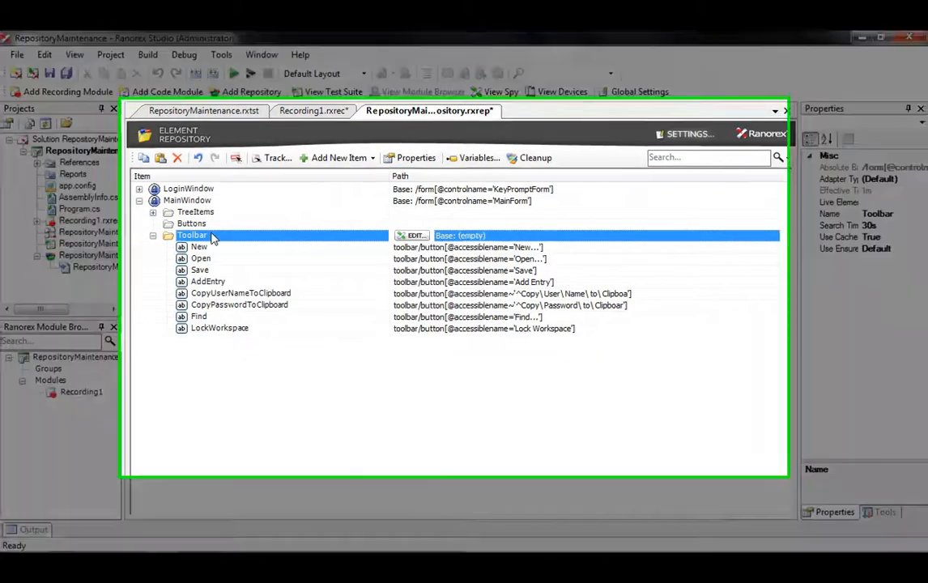
pyautogui.rightClick(212, 233)
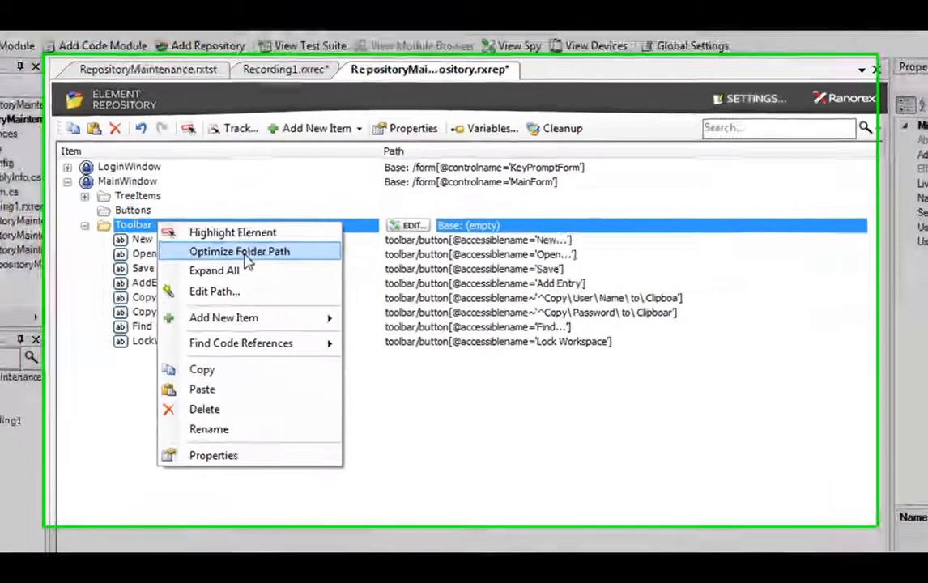
pyautogui.click(315, 256)
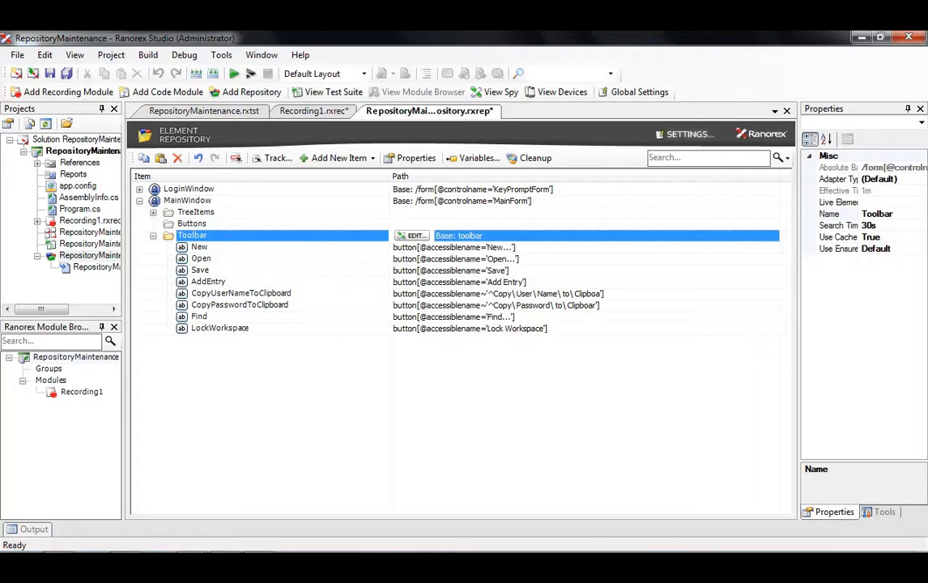
# Highlight the toolbar in KeePass and select the Open item
pyautogui.rightClick(185, 237)
pyautogui.click(282, 245)
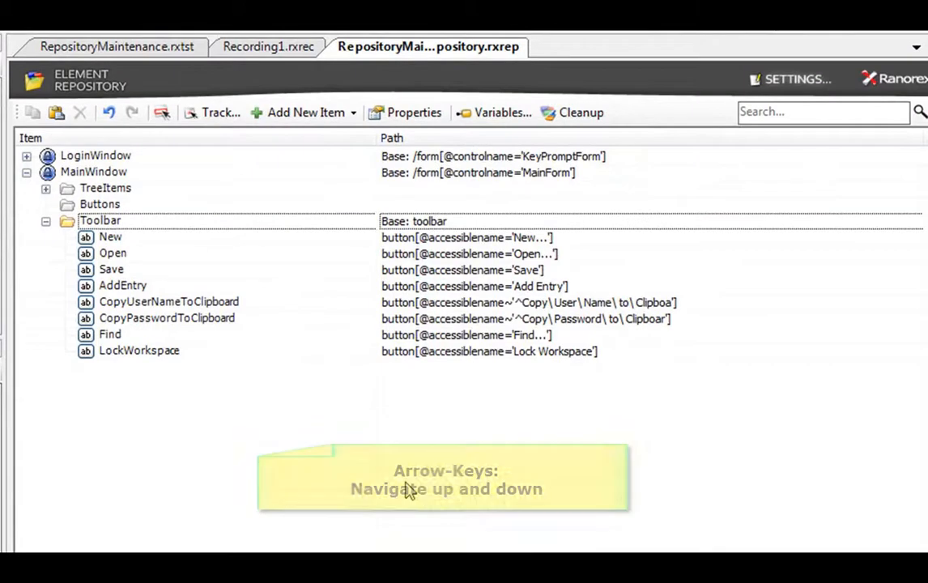
pyautogui.press('Down')
pyautogui.press('Down')
pyautogui.press('Down')
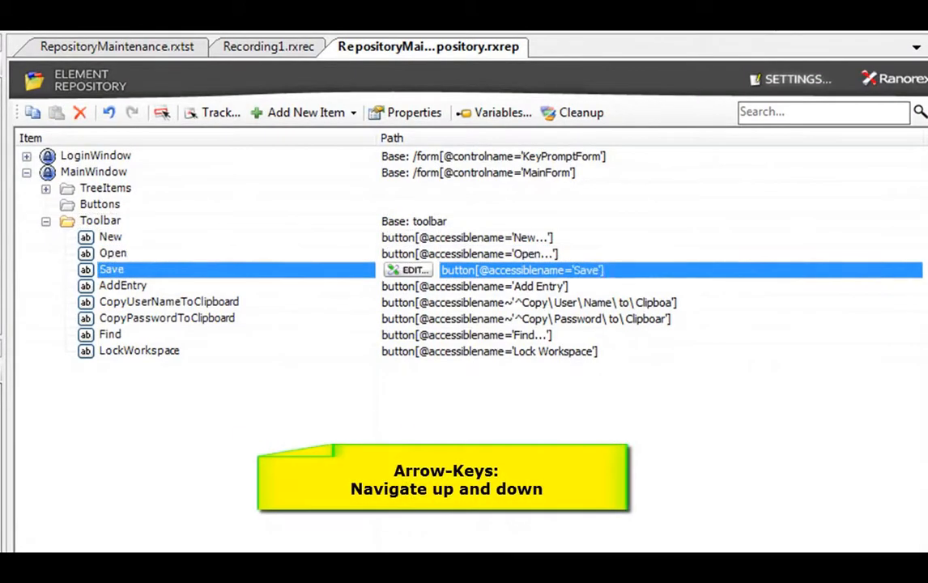
pyautogui.press('Up')
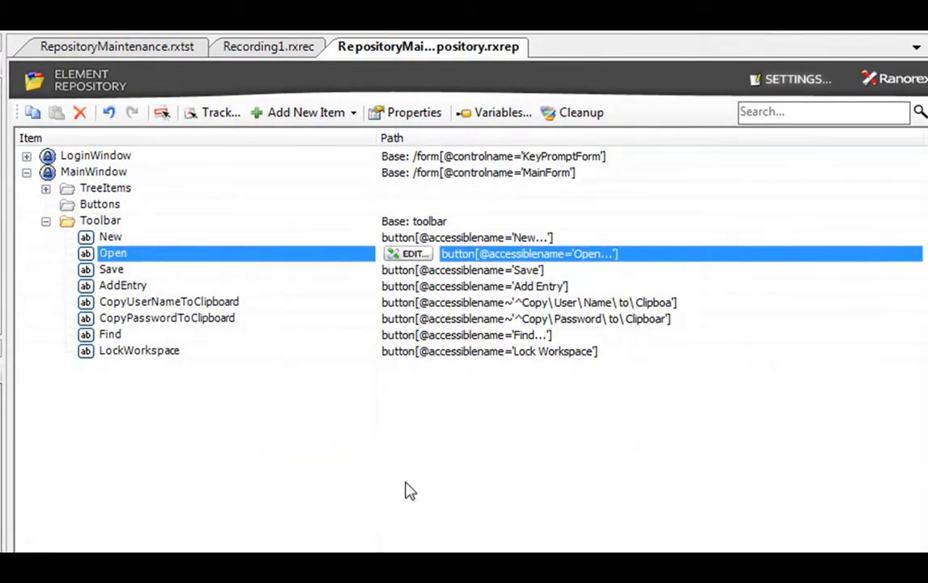
# Keep the Open item's name and check its path in the Path Editor, then close it
pyautogui.press('F2')
pyautogui.press('End')
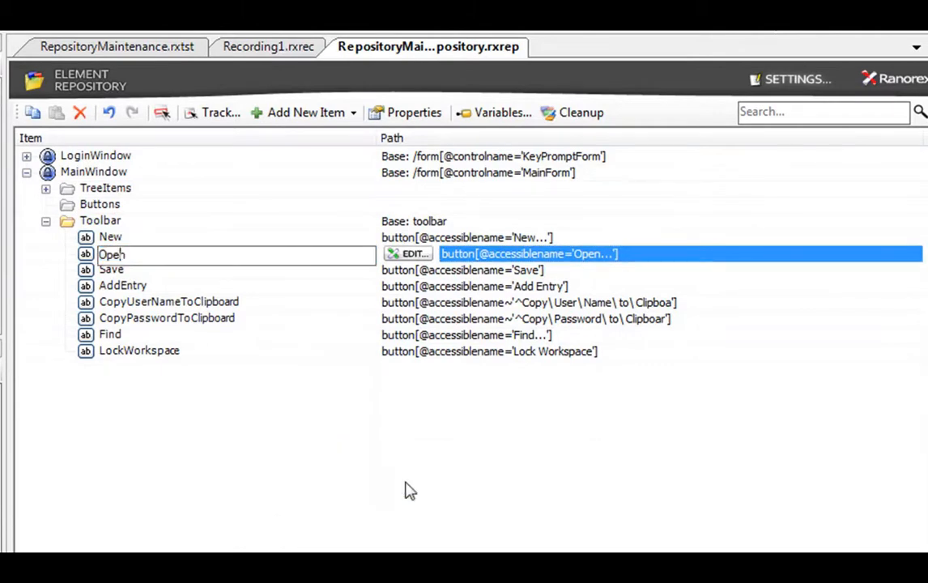
pyautogui.press('Return')
pyautogui.press('Return')
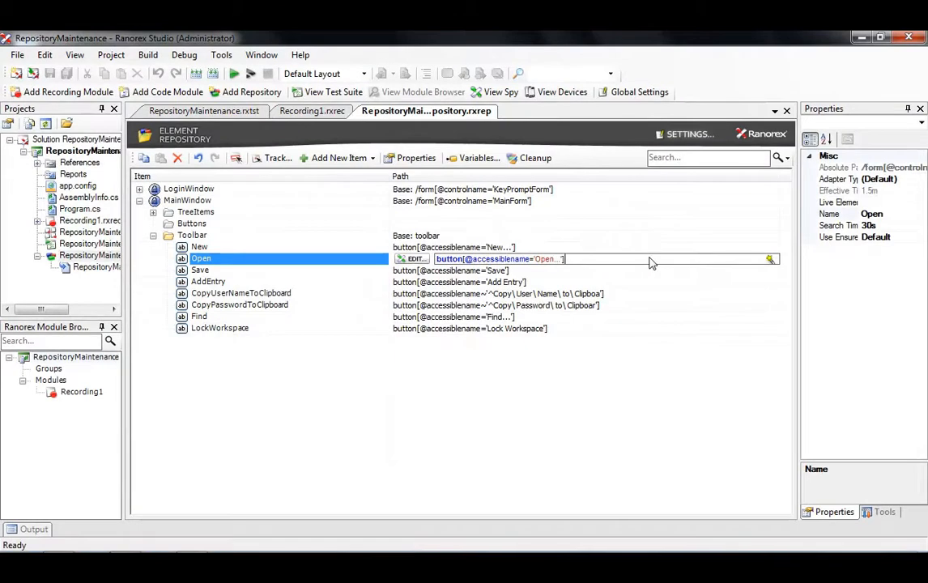
pyautogui.press('Tab')
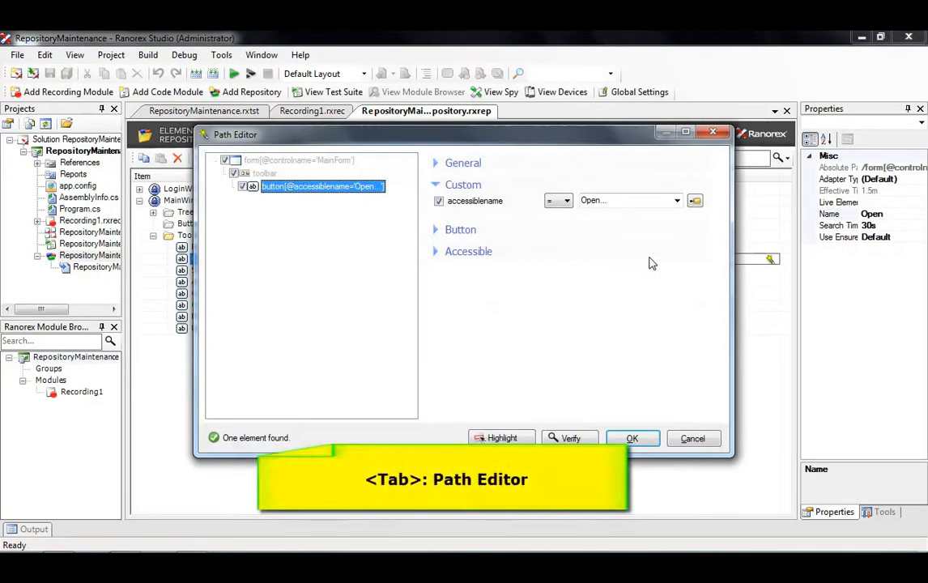
pyautogui.click(710, 132)
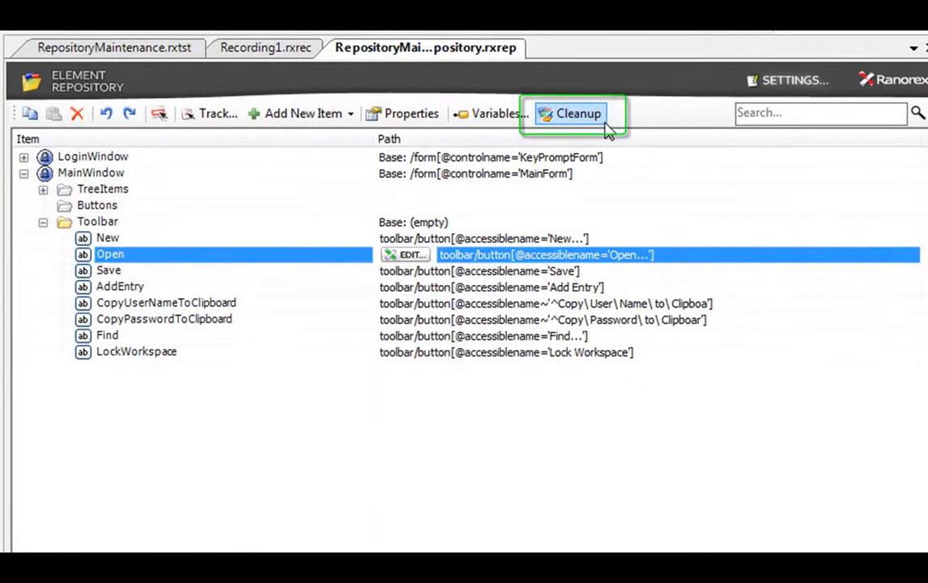
# Run repository Cleanup and remove all checked unreferenced items
pyautogui.click(603, 122)
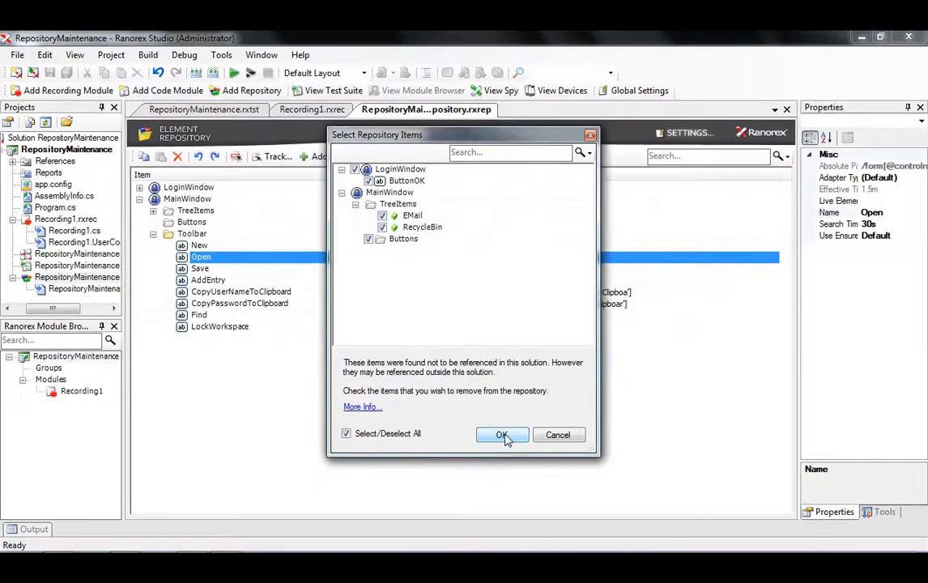
pyautogui.click(502, 437)
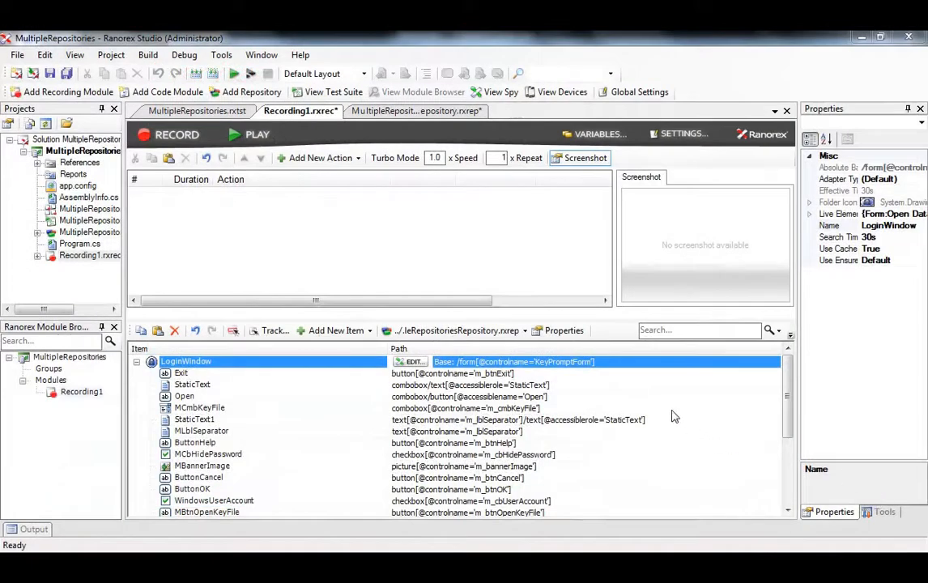
# Create a new repository named MySecondRepo in the project
pyautogui.doubleClick(89, 233)
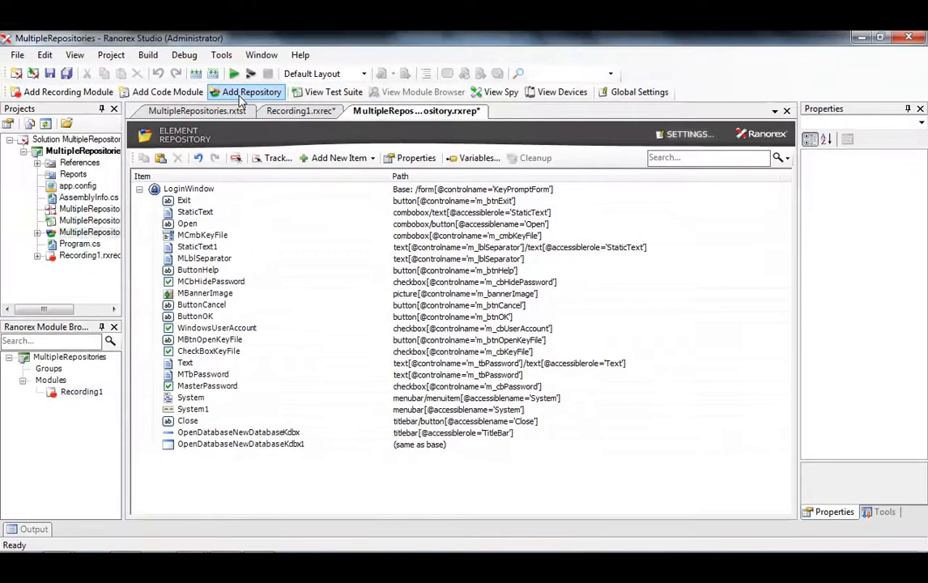
pyautogui.click(241, 92)
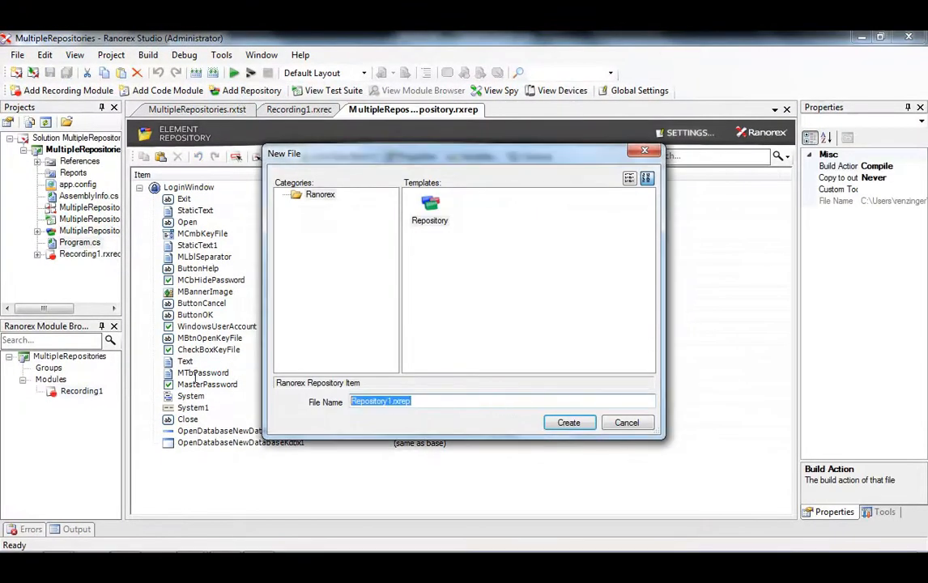
pyautogui.write('MySecondRepo')
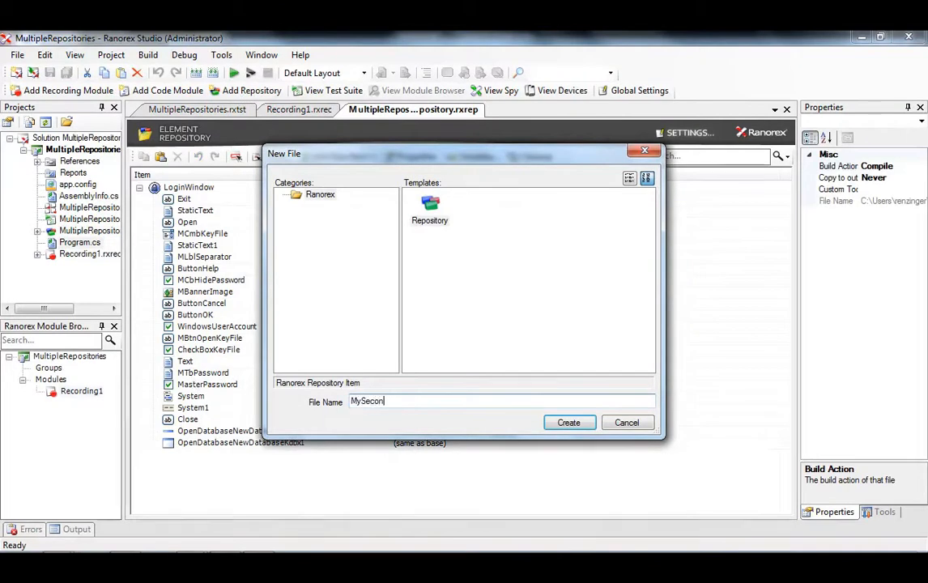
pyautogui.press('Return')
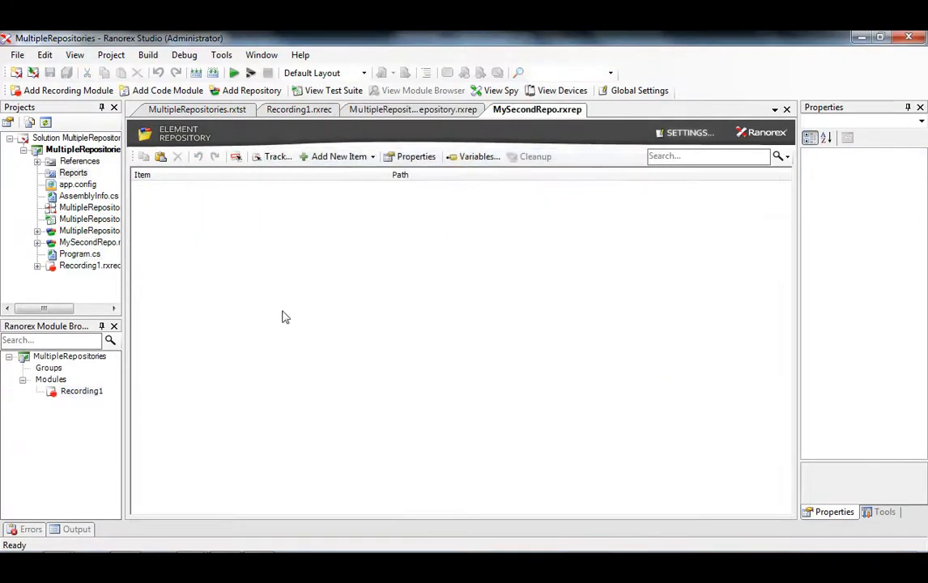
# Create a new recording module named UseSecondRepo
pyautogui.click(72, 89)
pyautogui.write('UseSecondRe')
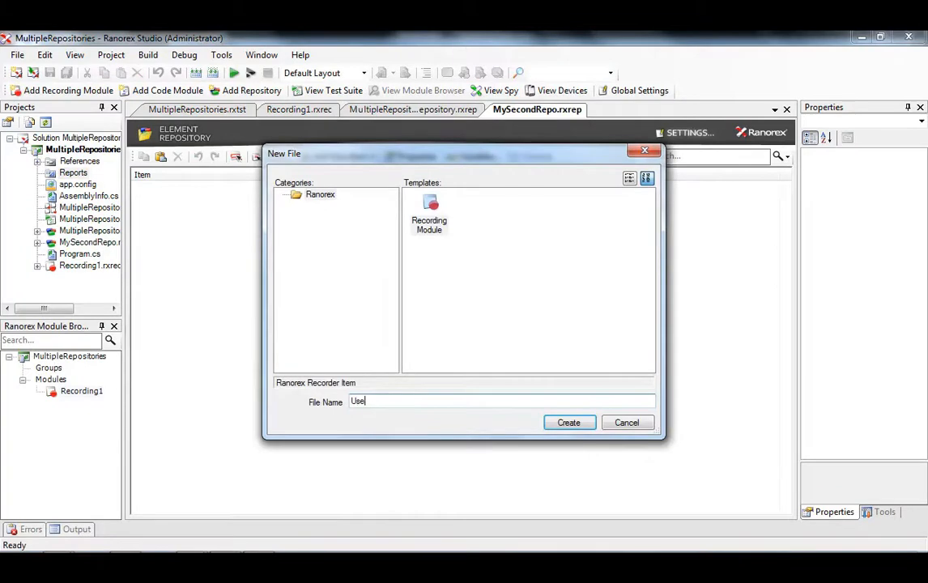
pyautogui.write('po')
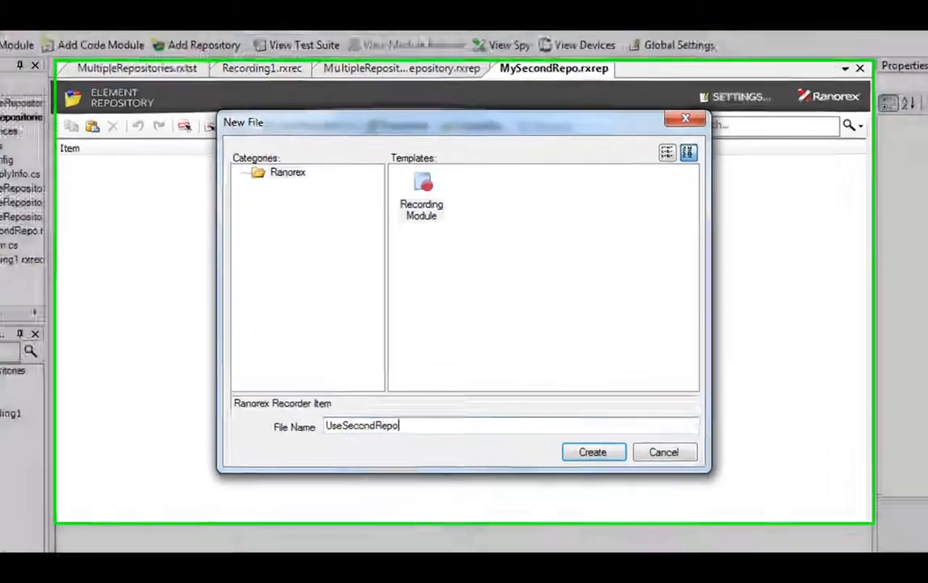
pyautogui.press('Return')
# Assign (MultipleRepositories)MySecondRepo as the UseSecondRepo recording's repository
pyautogui.click(549, 346)
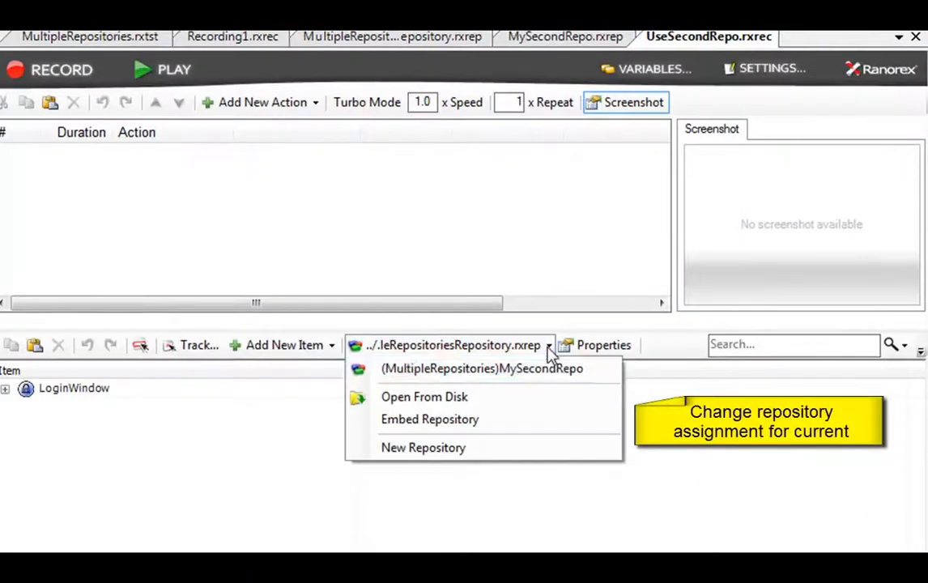
pyautogui.click(545, 368)
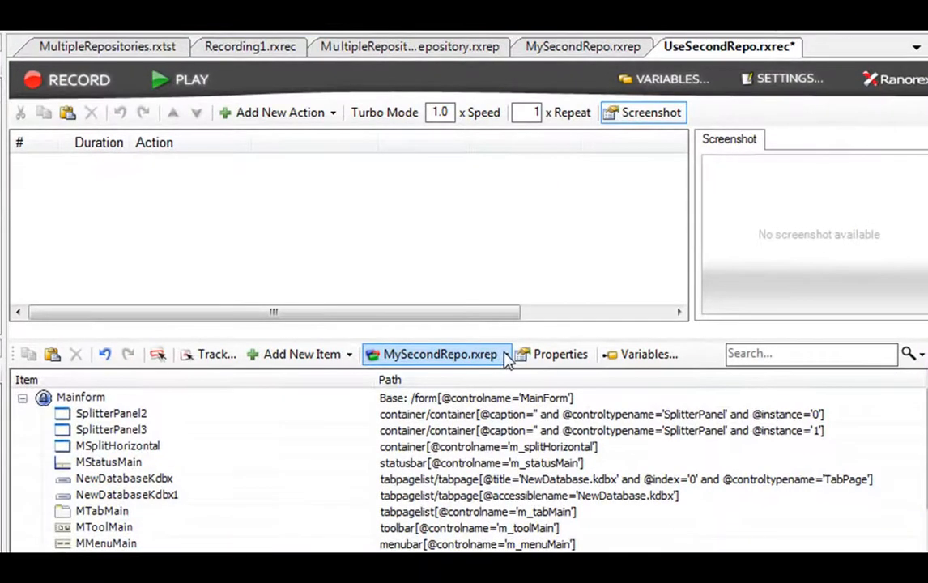
pyautogui.click(505, 355)
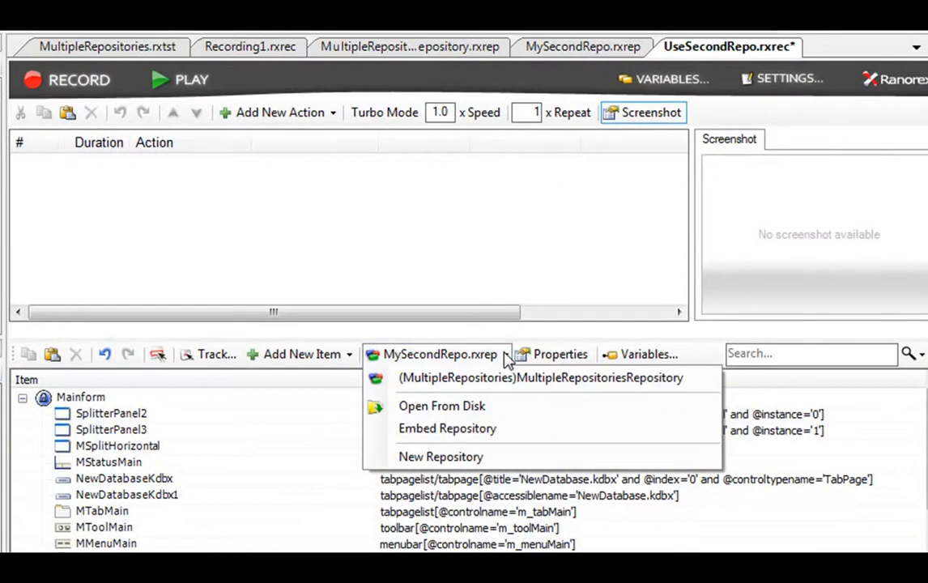